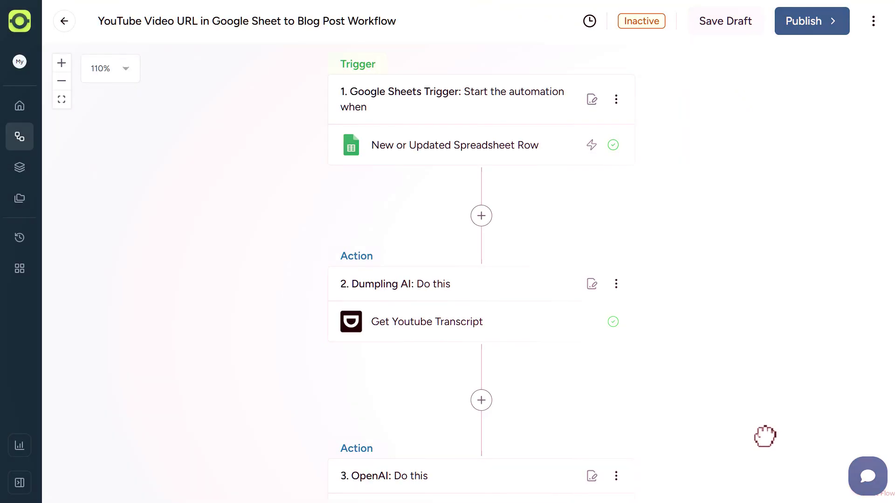
- Look through the actions of the YouTube Video URL in Google Sheet to Blog Post Workflow
scroll(765, 436, down, 5)
scroll(767, 401, down, 4)
drag(771, 424, 771, 340)
drag(765, 436, 767, 329)
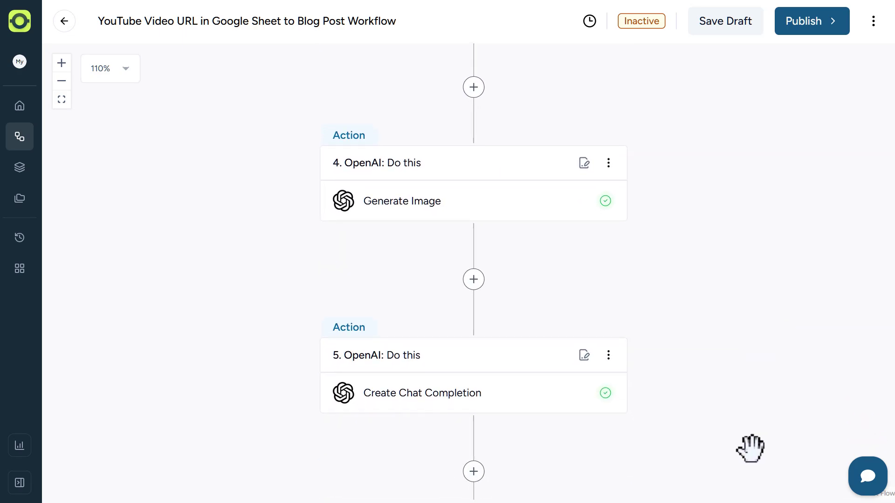
drag(749, 448, 745, 324)
drag(731, 464, 732, 359)
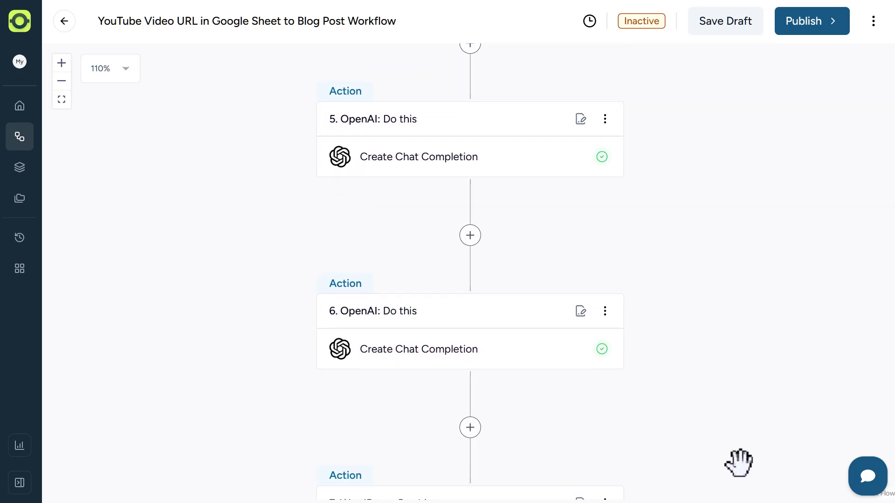
drag(740, 462, 740, 350)
drag(732, 449, 734, 364)
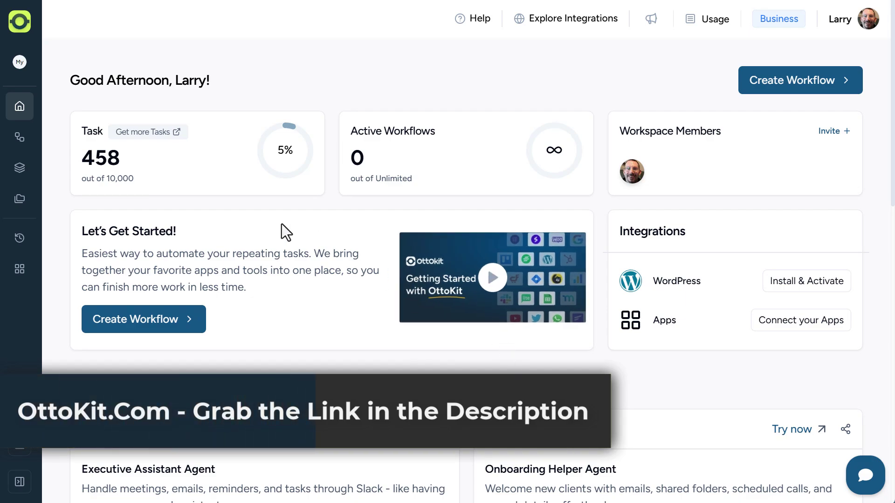
- Open the workflow that turns a YouTube video URL in a Google Sheet into a blog post from the Demo folder
click(19, 200)
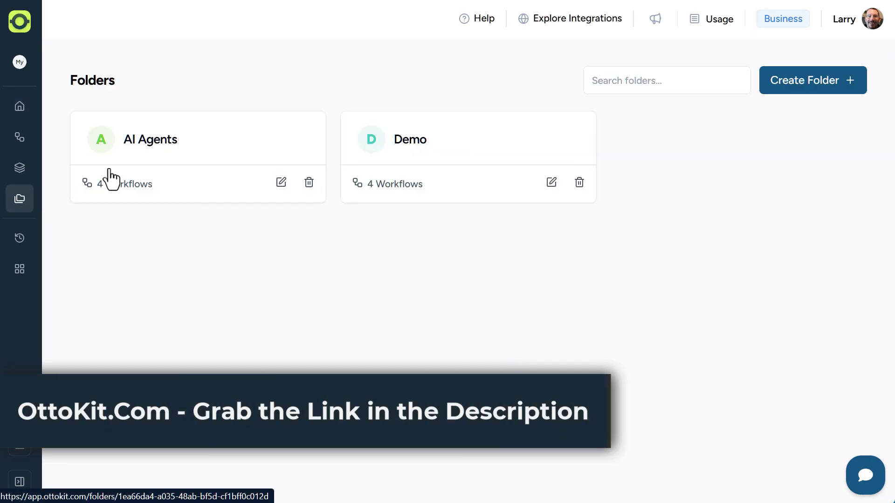
click(415, 146)
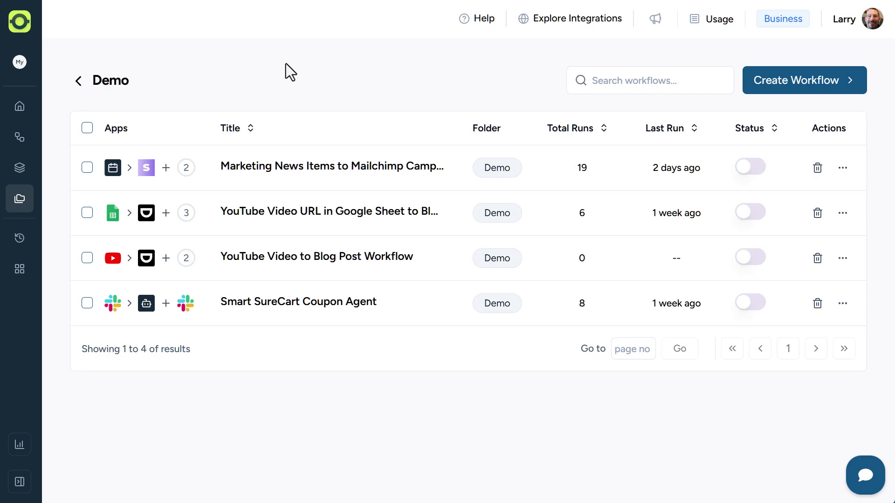
click(275, 223)
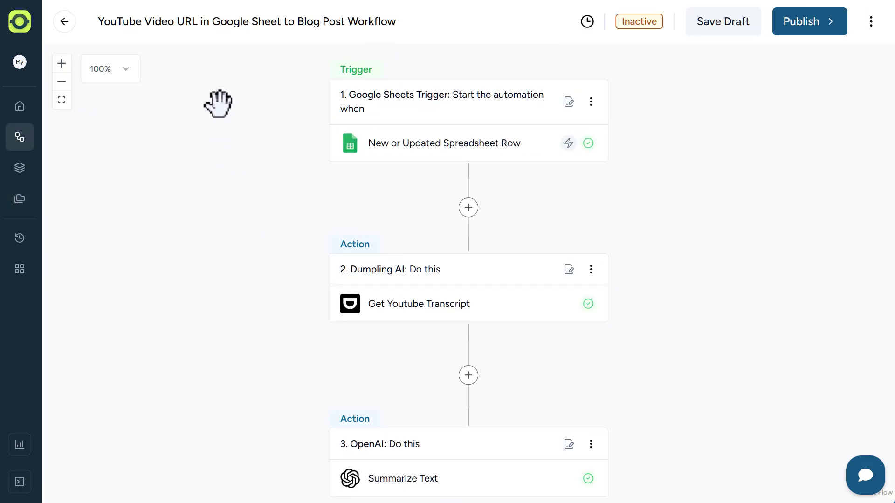
- Examine the workflow from the Google Sheets trigger through the transcript, summary and image generation actions
drag(269, 97, 267, 121)
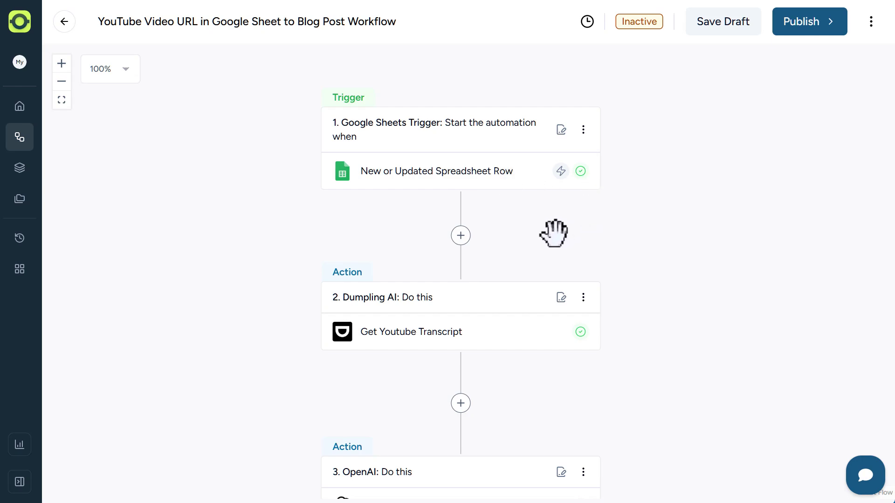
drag(554, 233, 544, 92)
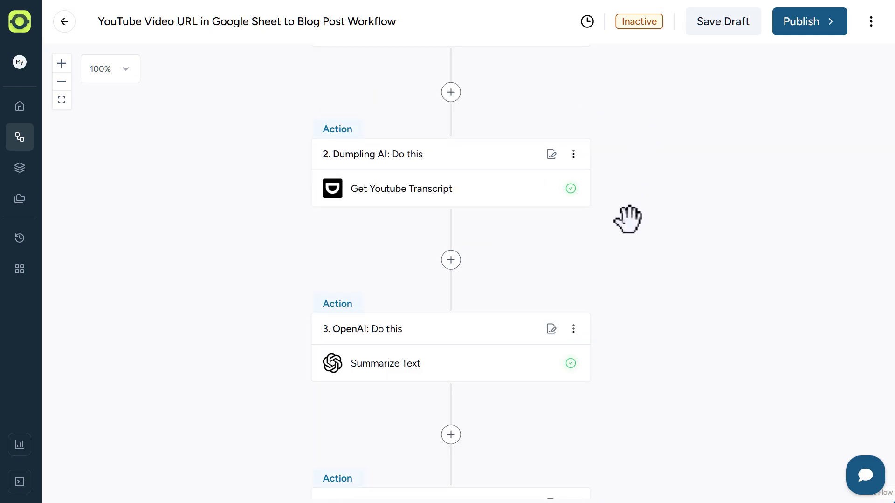
drag(622, 229, 622, 204)
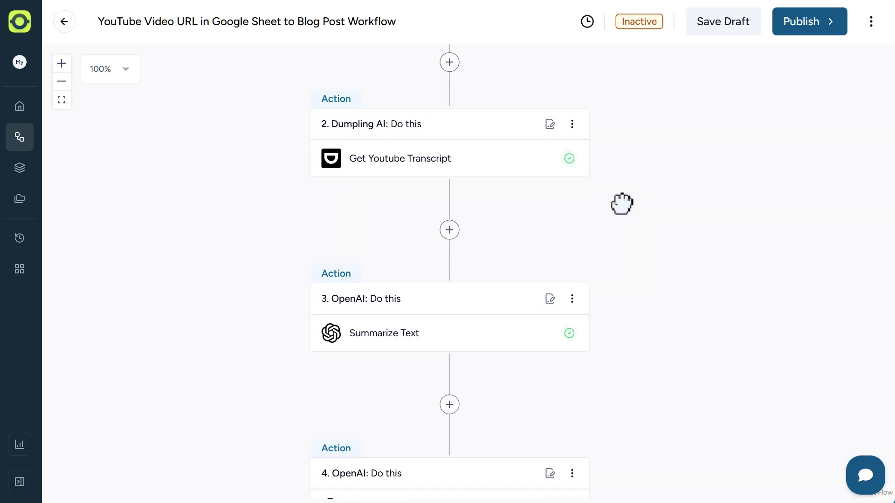
drag(622, 204, 623, 128)
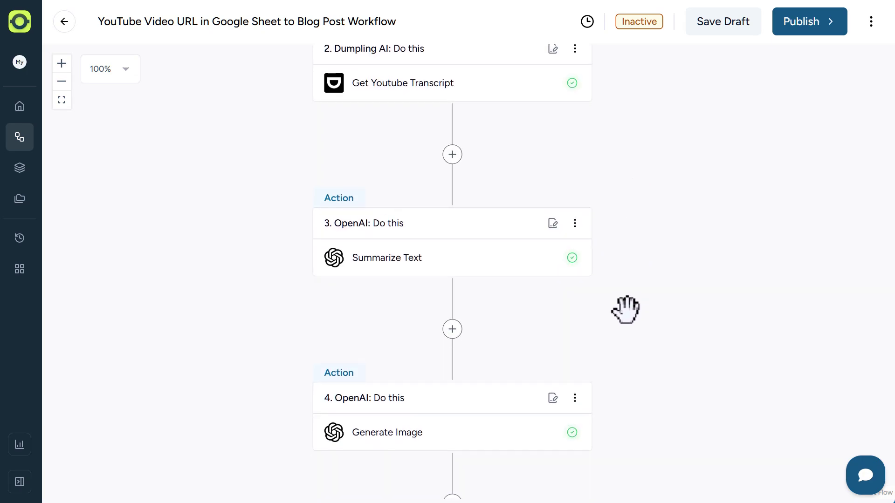
scroll(626, 309, down, 2)
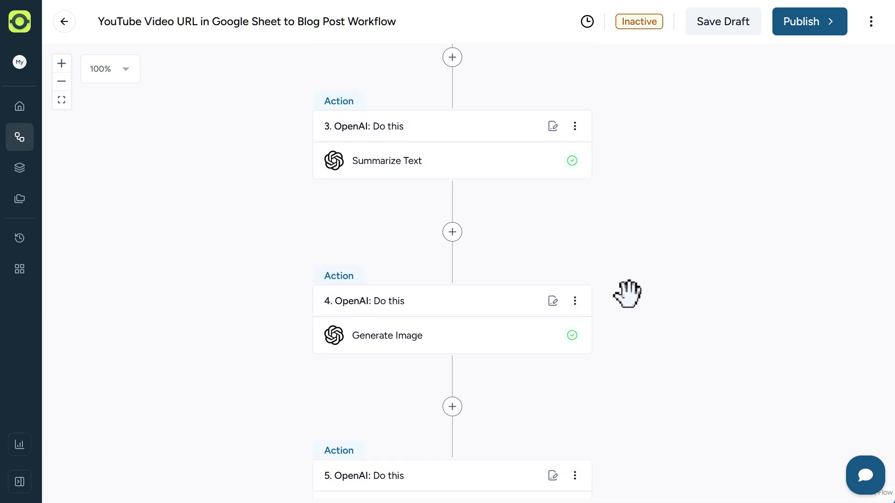
drag(627, 294, 627, 251)
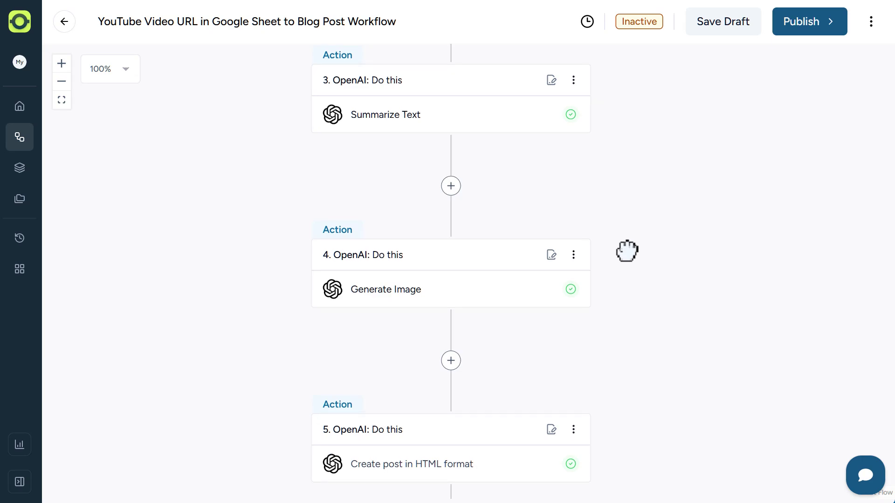
drag(627, 251, 630, 126)
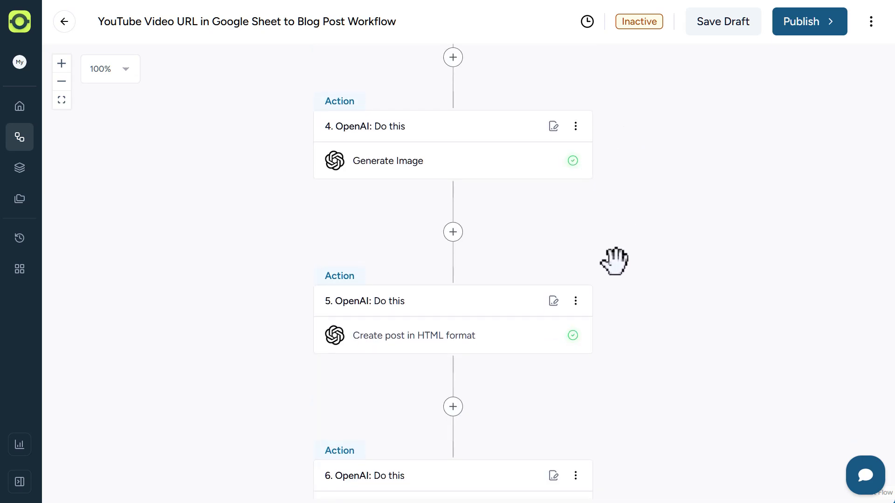
- Examine the remaining workflow actions, from creating the HTML post and title to the WordPress post and Google Sheets row update
drag(614, 266, 615, 230)
drag(625, 327, 627, 331)
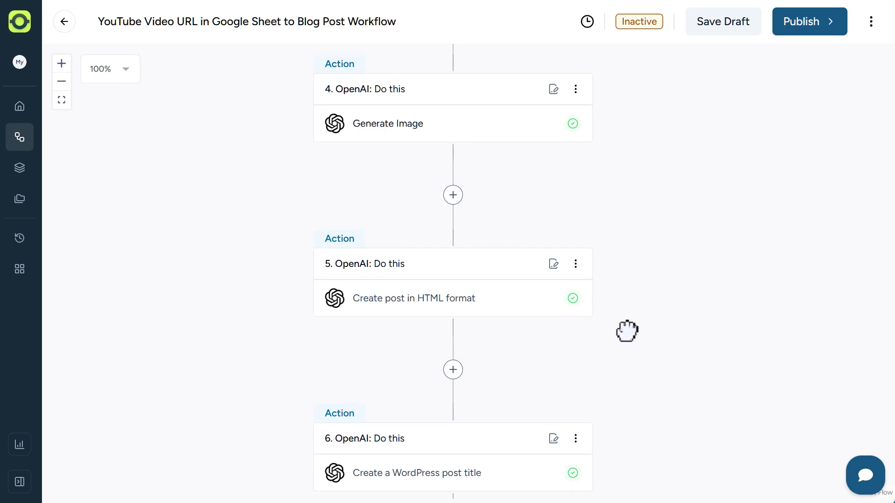
drag(627, 331, 629, 146)
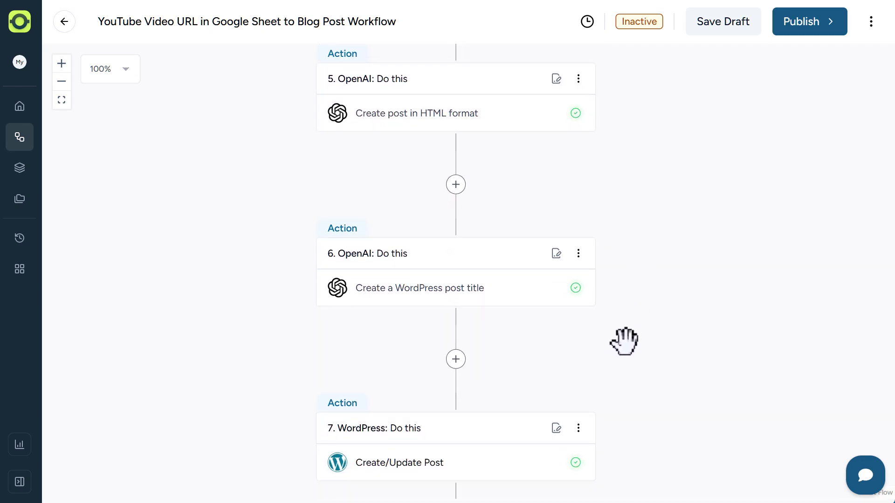
drag(623, 340, 597, 230)
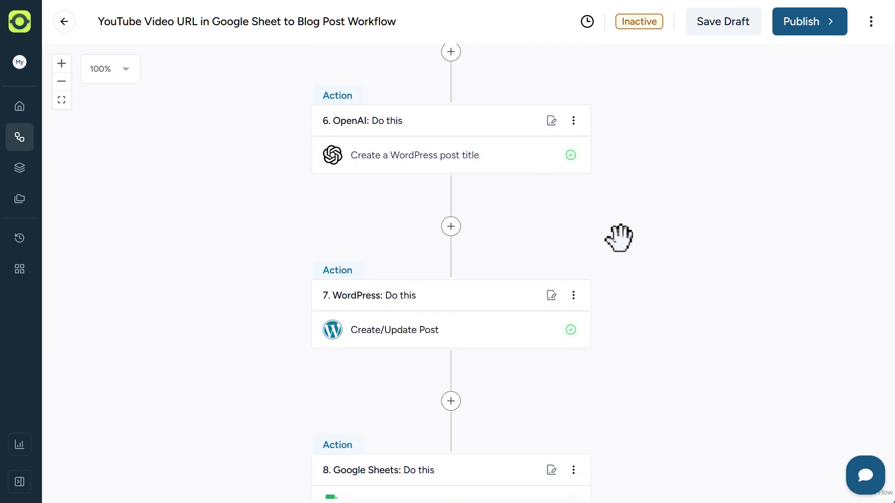
drag(618, 395, 618, 316)
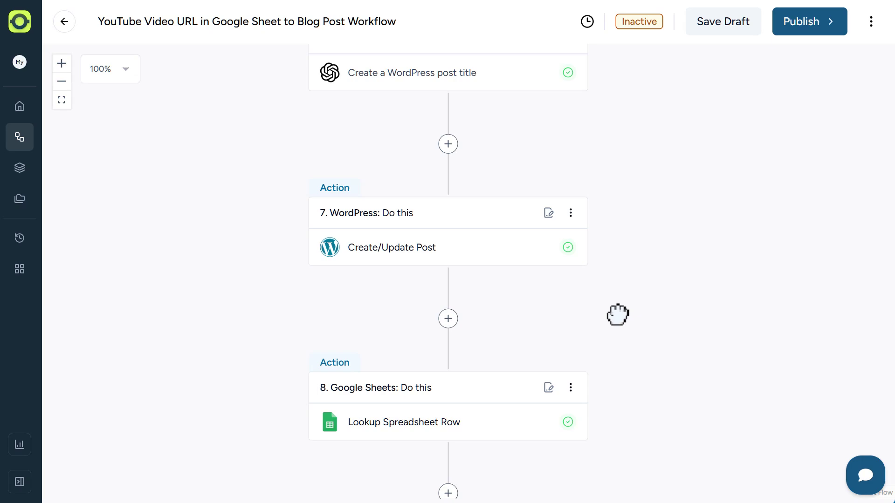
scroll(616, 307, down, 3)
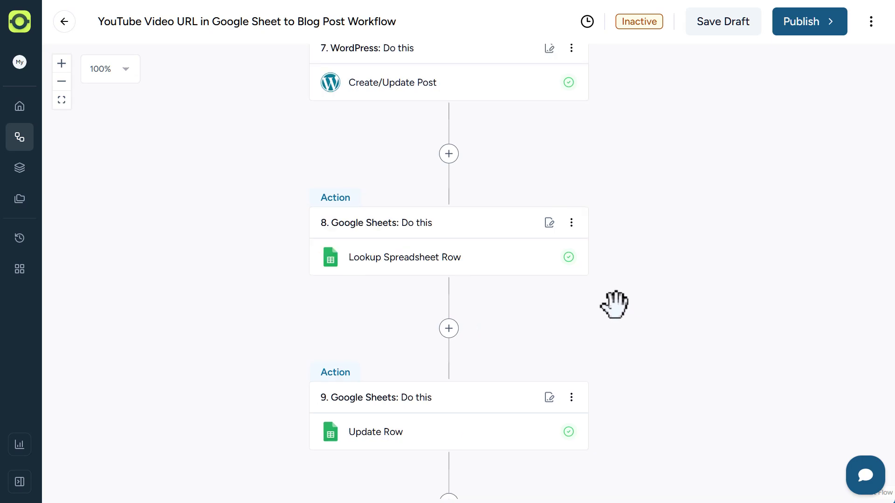
drag(612, 315, 608, 265)
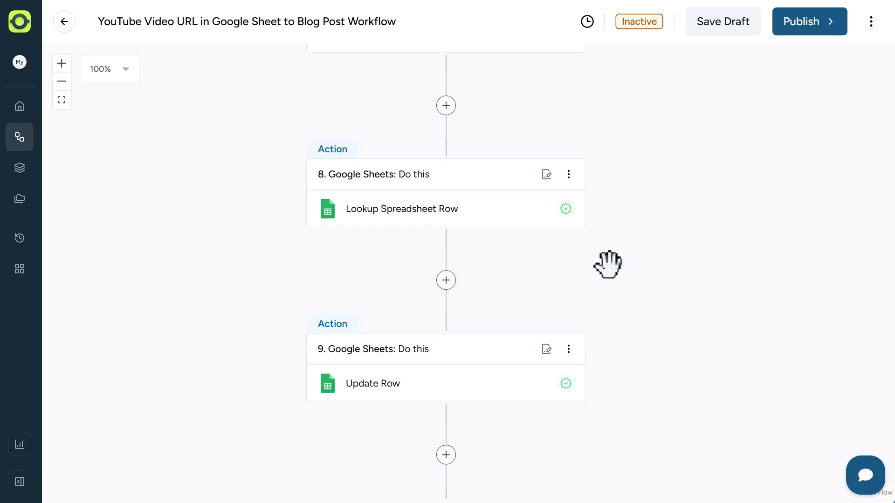
drag(596, 276, 593, 254)
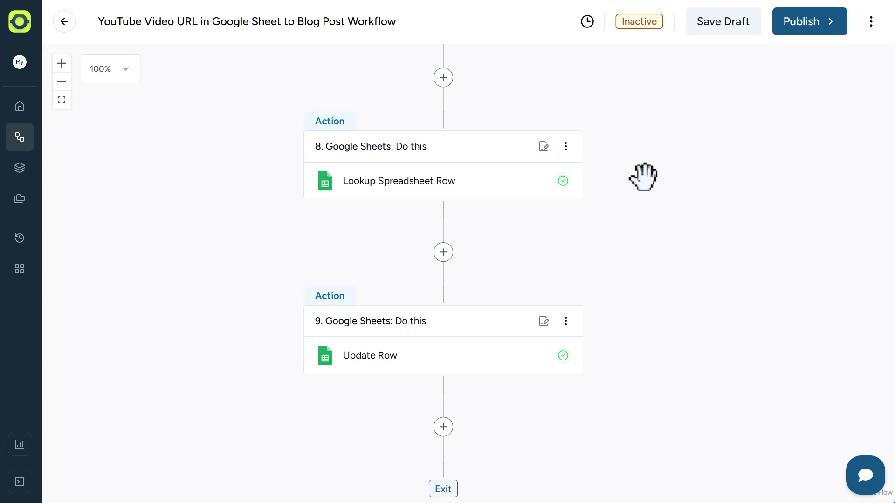
- Review the Google Sheets trigger's event options and configuration, and read the Using Google Sheets Trigger documentation
scroll(631, 344, up, 10)
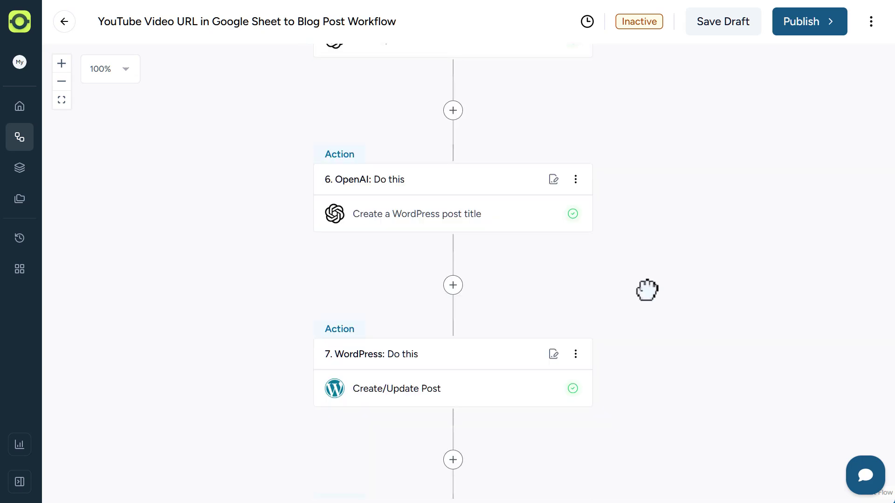
scroll(662, 140, up, 12)
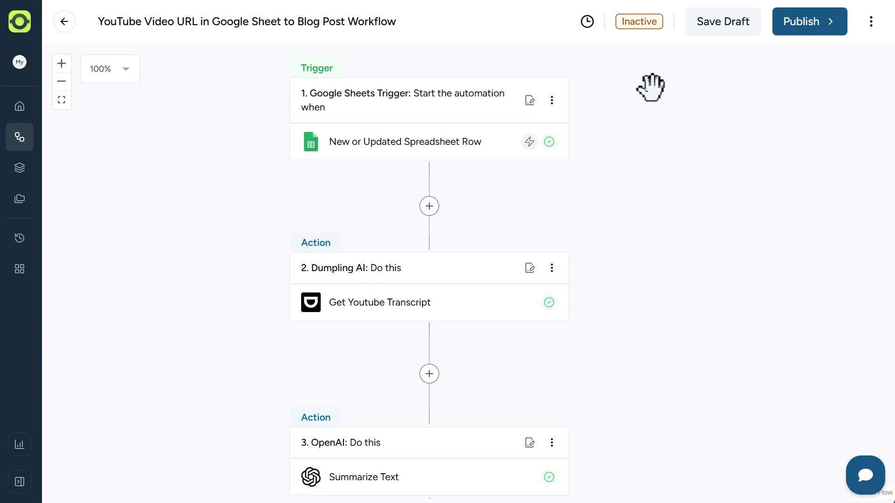
drag(652, 86, 655, 122)
click(486, 187)
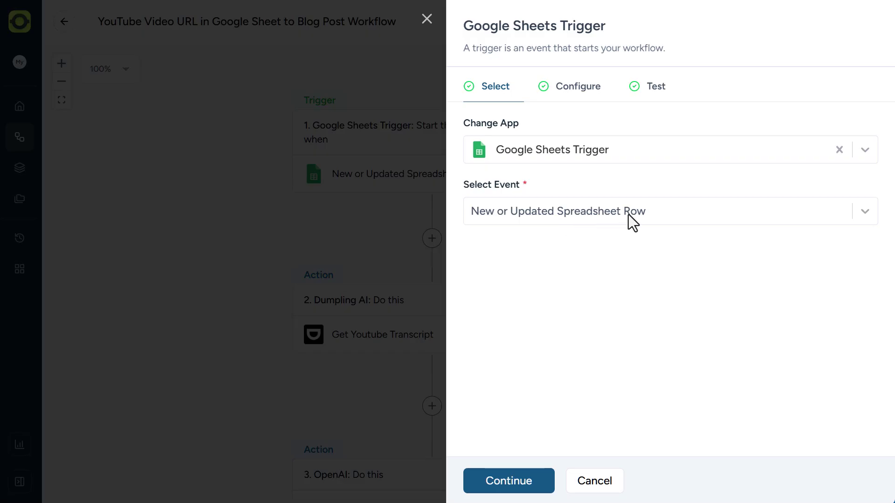
click(634, 216)
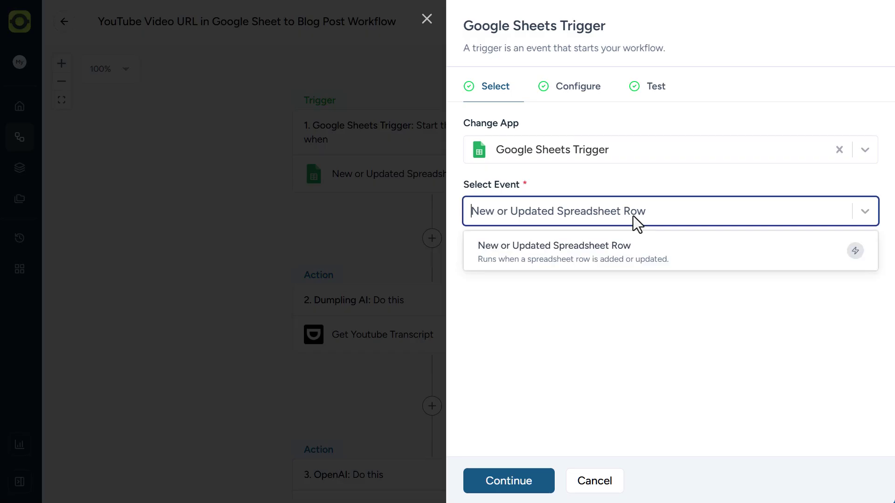
click(650, 189)
click(578, 86)
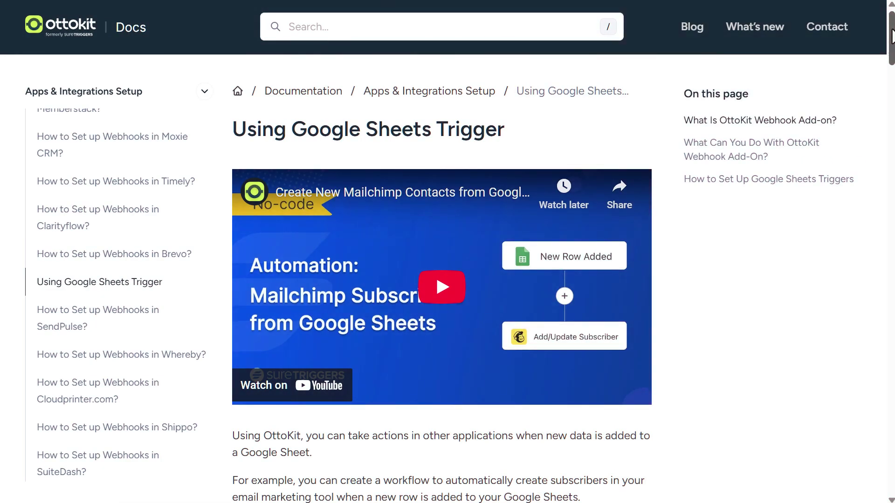
drag(892, 36, 892, 60)
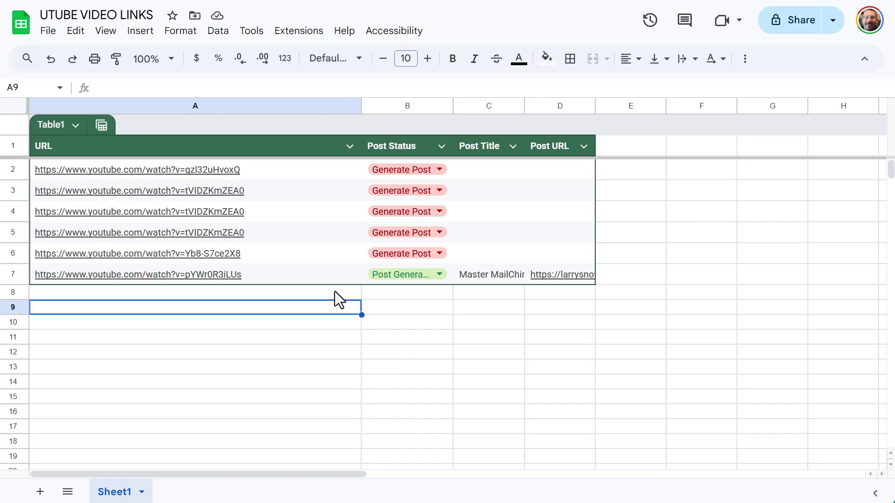
- Look up the SureTriggers Webhook add-on in the Google Workspace Marketplace from the UTUBE VIDEO LINKS sheet, and return to the sheet
mouse_move(323, 286)
click(297, 37)
mouse_move(311, 58)
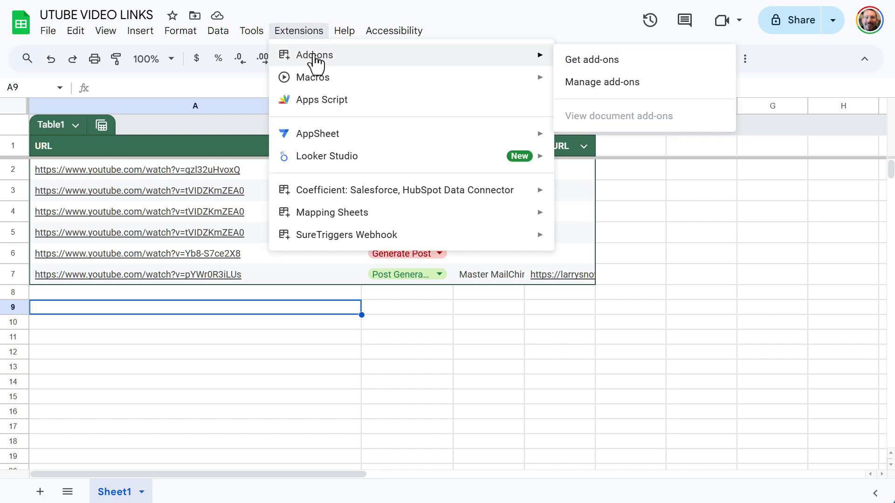
click(635, 66)
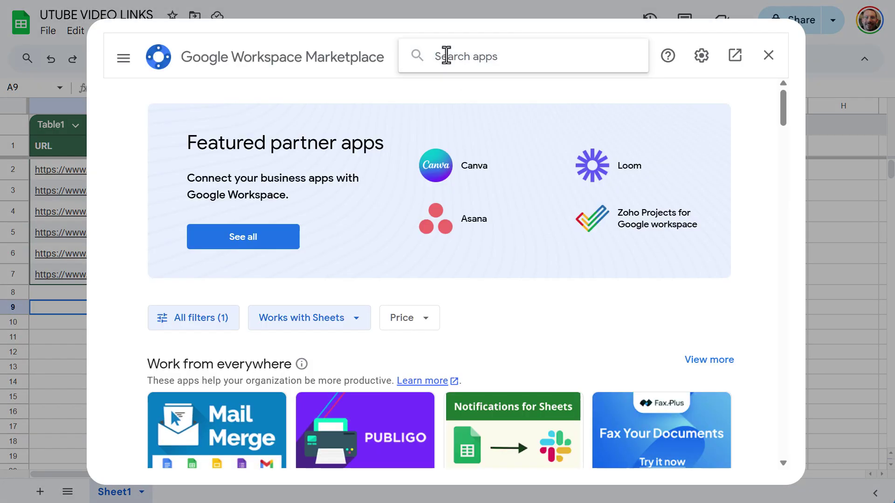
click(446, 56)
text(sure)
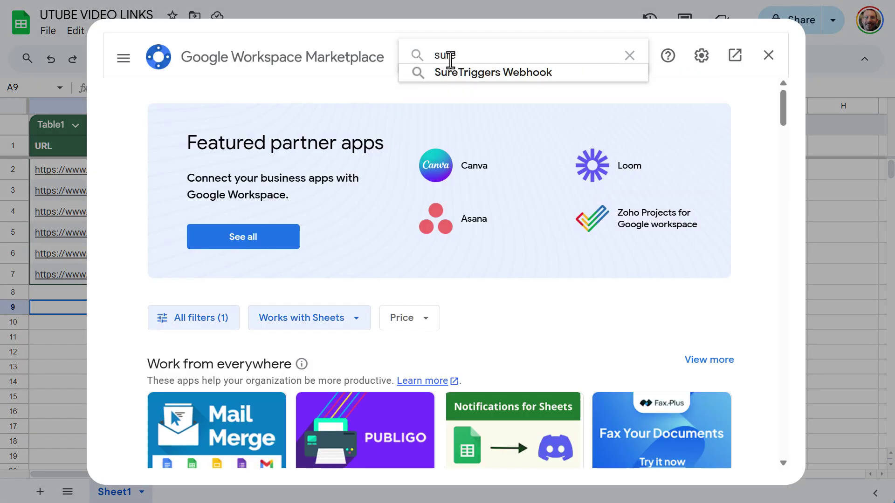
click(459, 70)
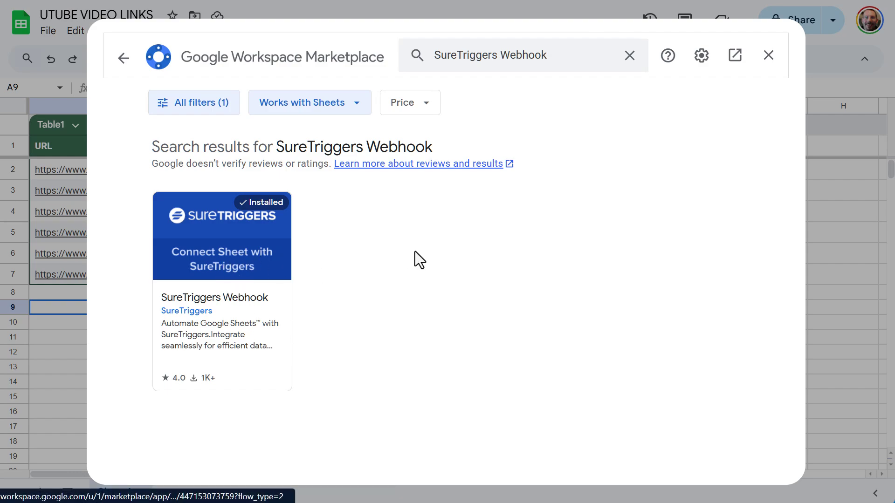
click(769, 56)
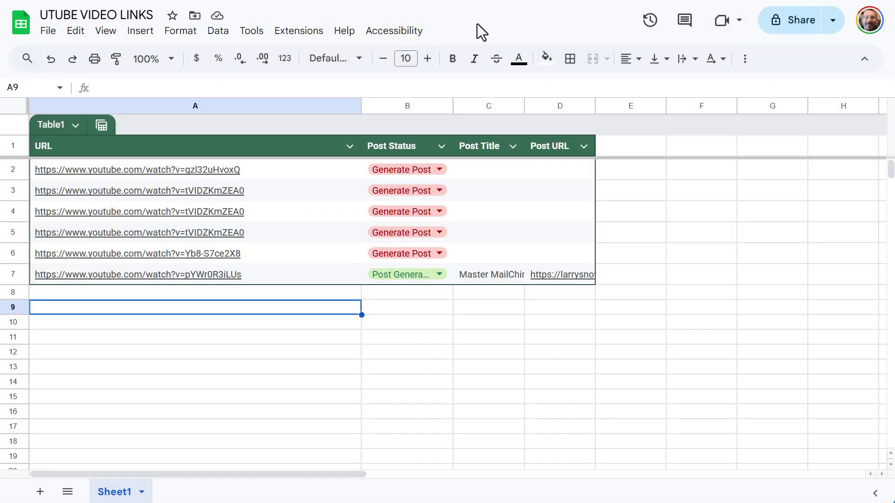
- Fill in the sheet's SureTriggers Webhook setup with the webhook URL copied from the workflow's Google Sheets trigger and trigger column A
click(294, 32)
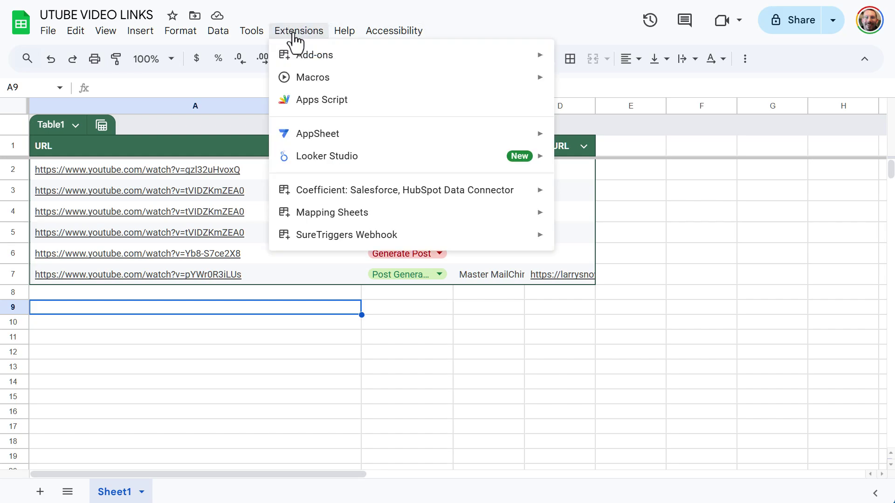
mouse_move(314, 240)
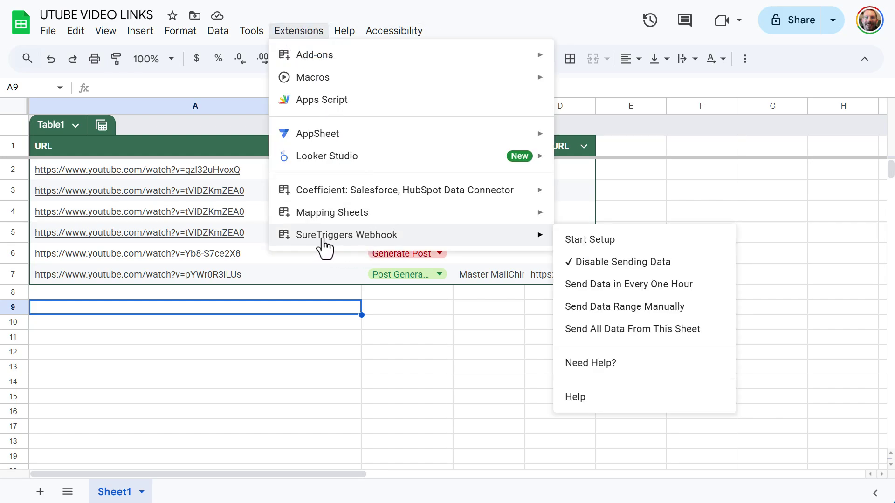
click(624, 248)
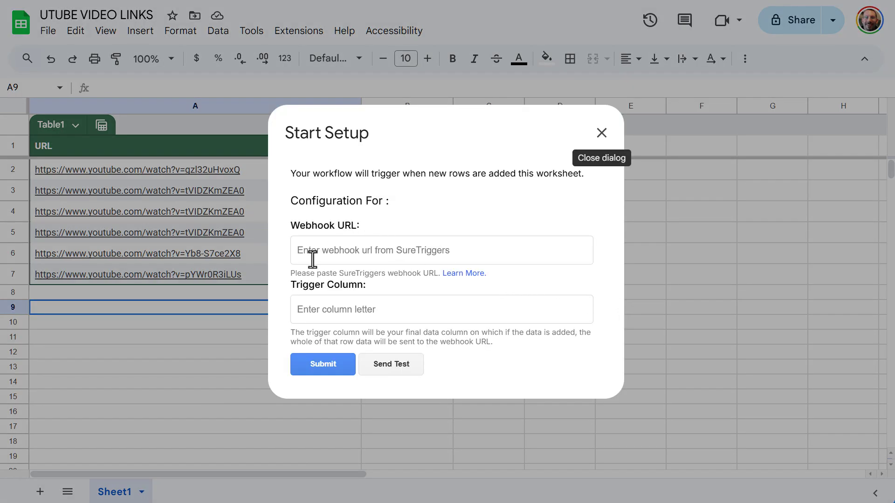
click(318, 255)
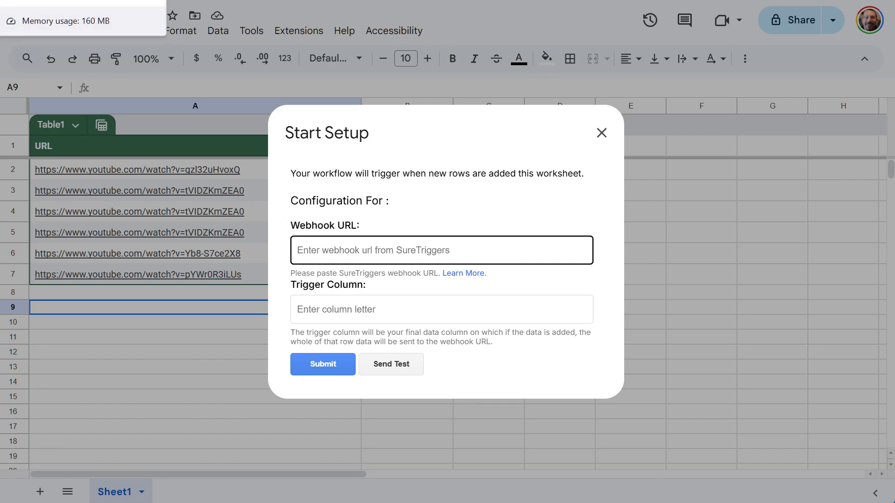
click(56, 0)
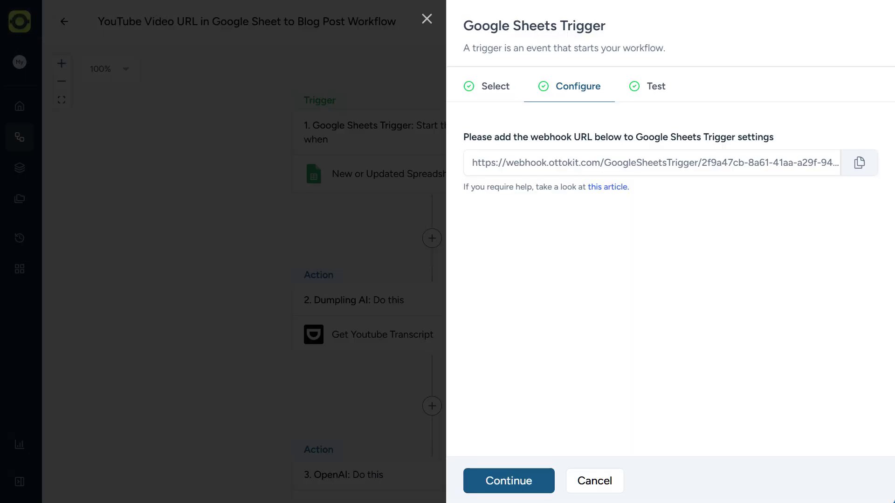
click(865, 173)
key(ctrl+Tab)
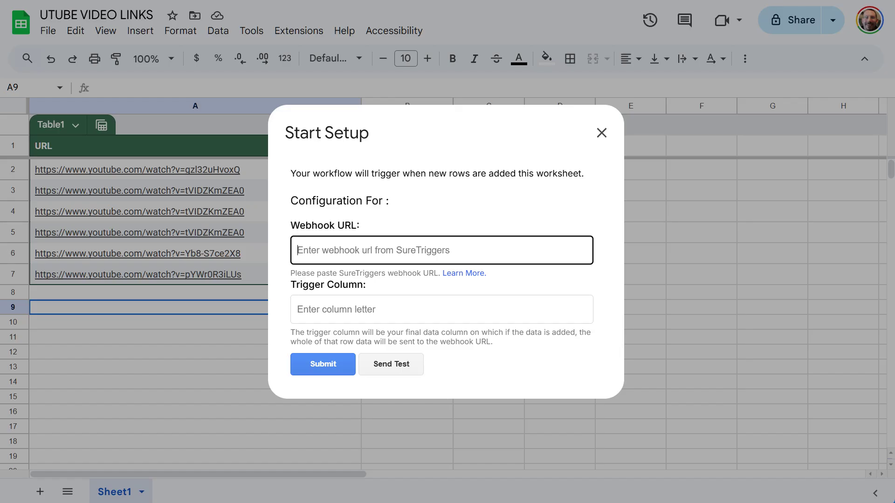
key(ctrl+v)
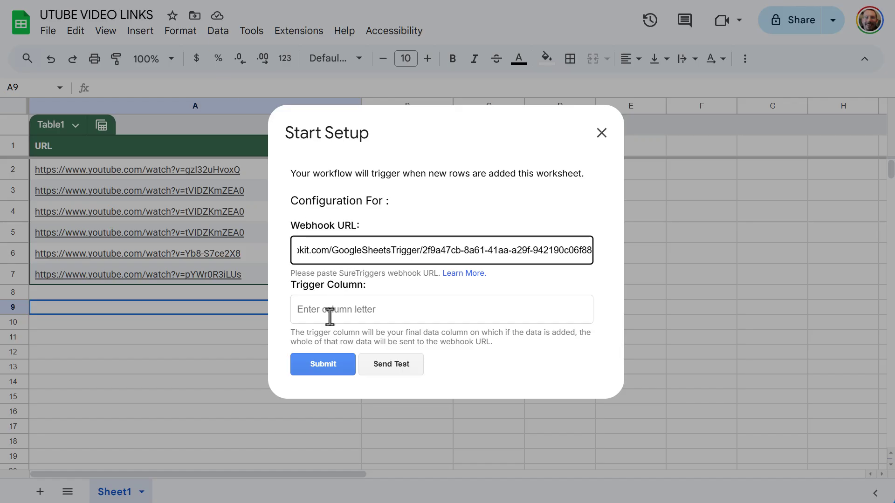
click(372, 310)
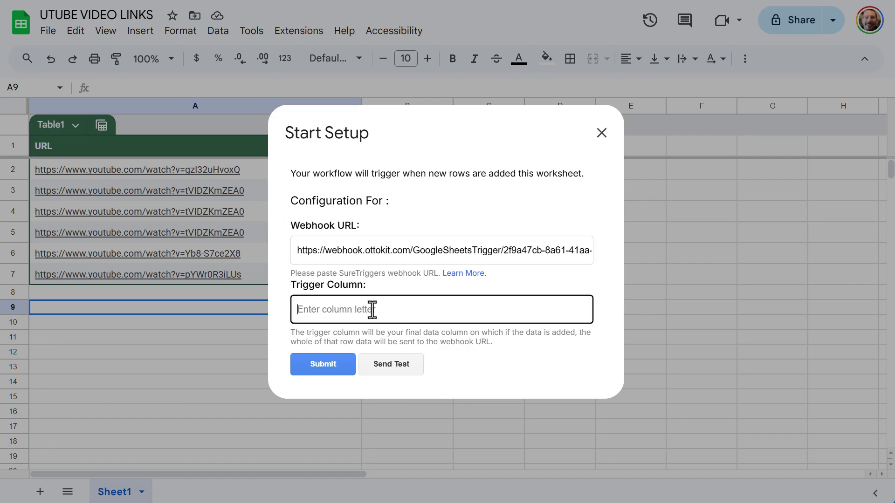
text(A)
- Start the trigger's test for the New or Updated Spreadsheet Row event, and submit the SureTriggers Webhook setup for Sheet1
key(ctrl+Tab)
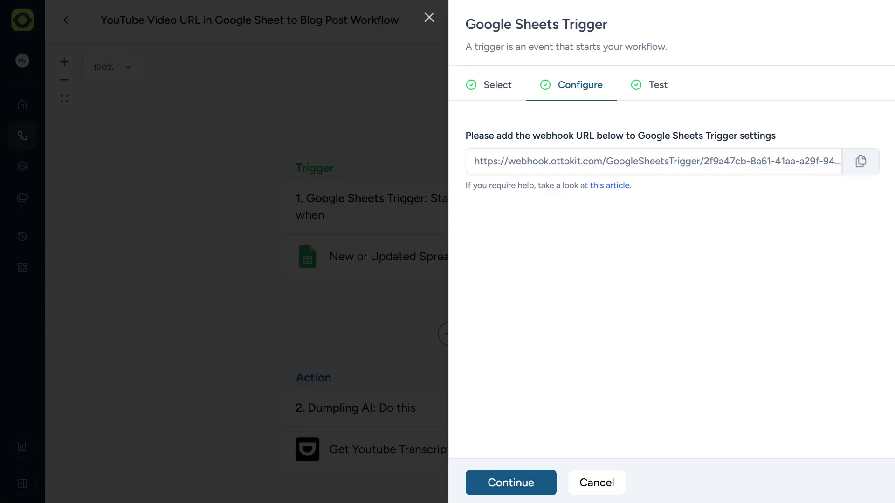
click(514, 485)
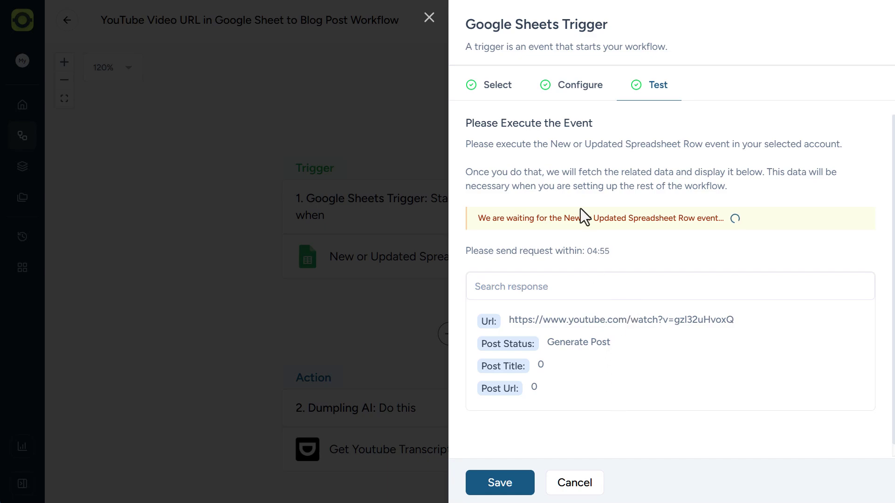
key(ctrl+Tab)
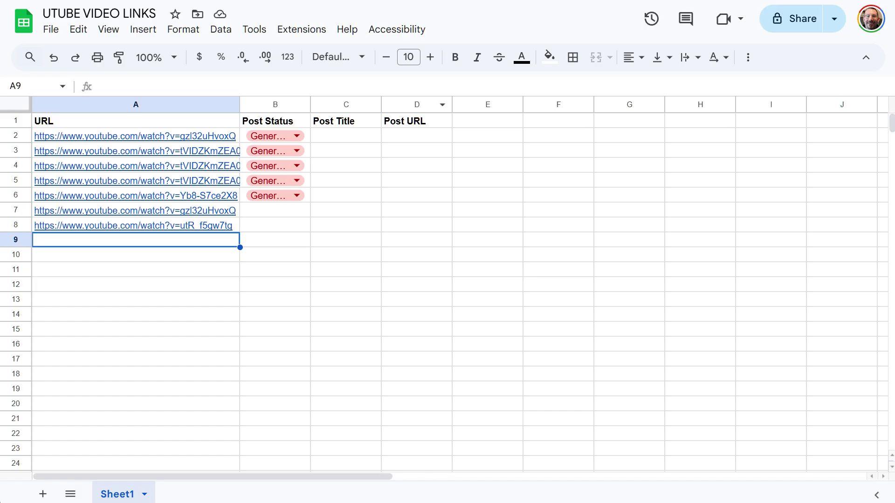
click(309, 30)
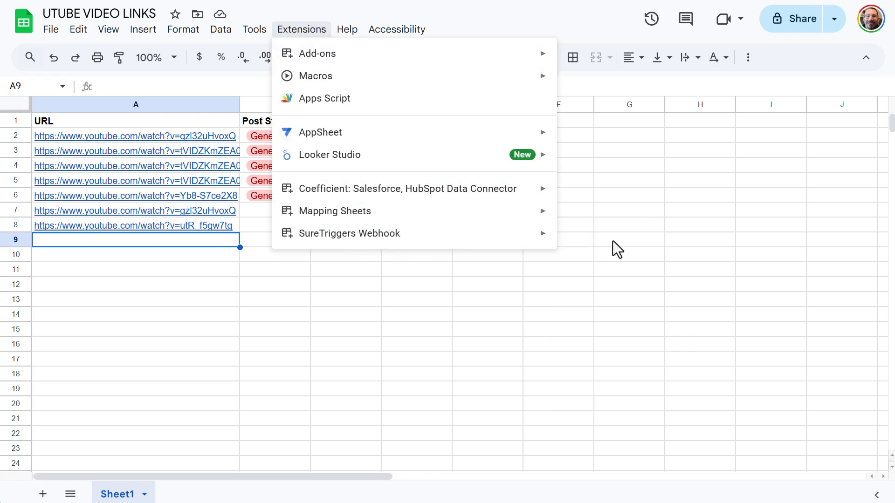
click(595, 239)
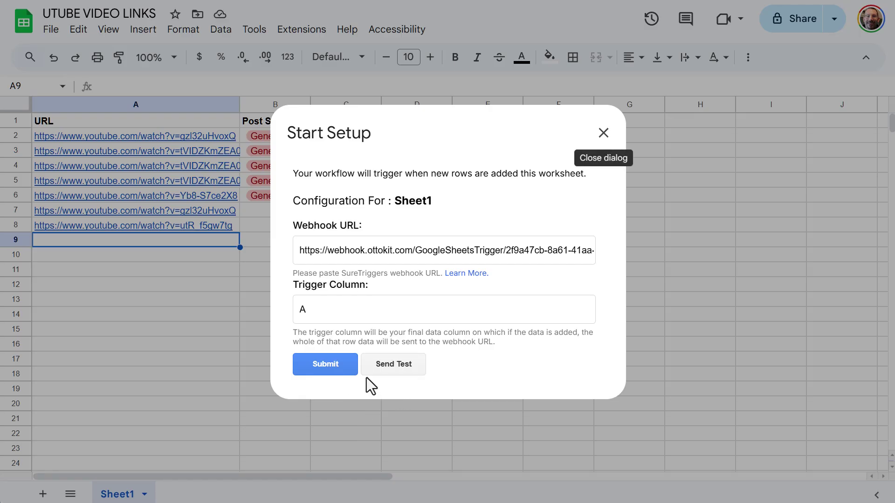
click(343, 369)
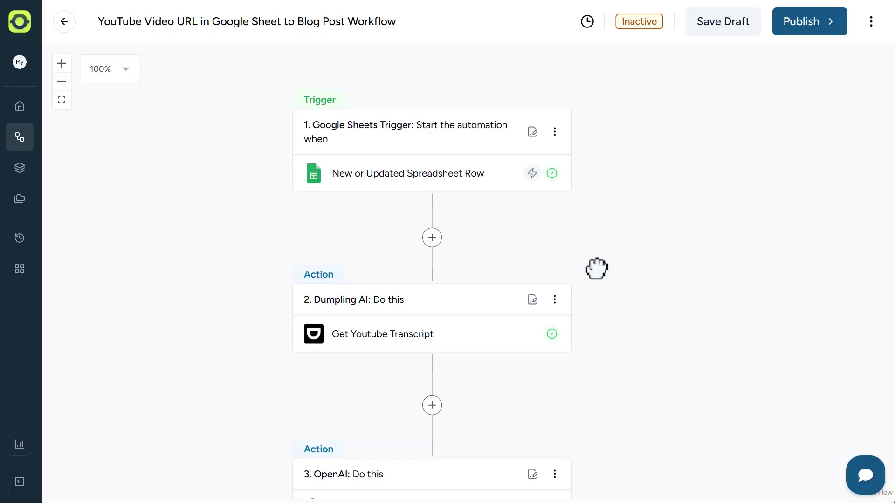
- Review the Dumpling AI Get Youtube Transcript action's connection and configuration, including the trigger data available for its Video Url field
drag(596, 265, 587, 135)
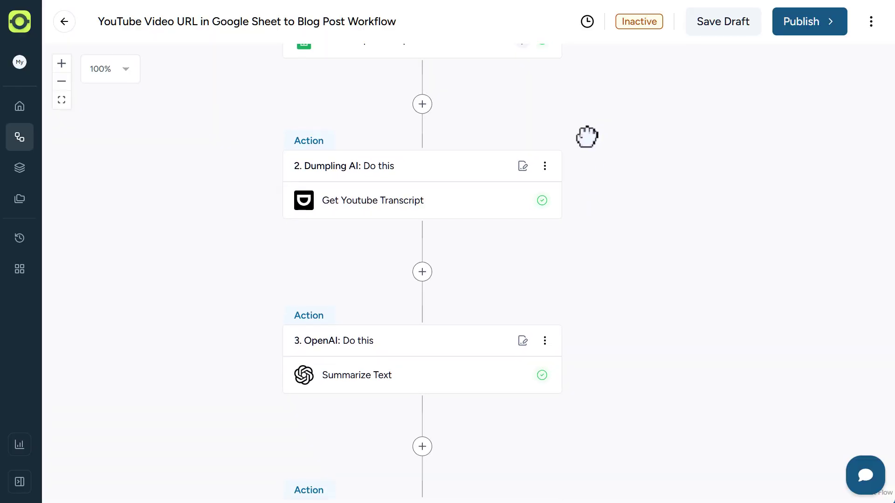
click(392, 213)
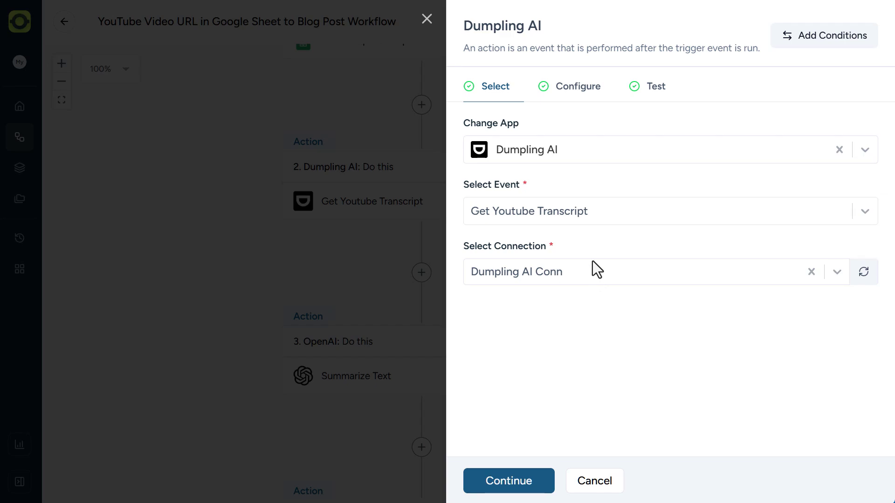
click(586, 95)
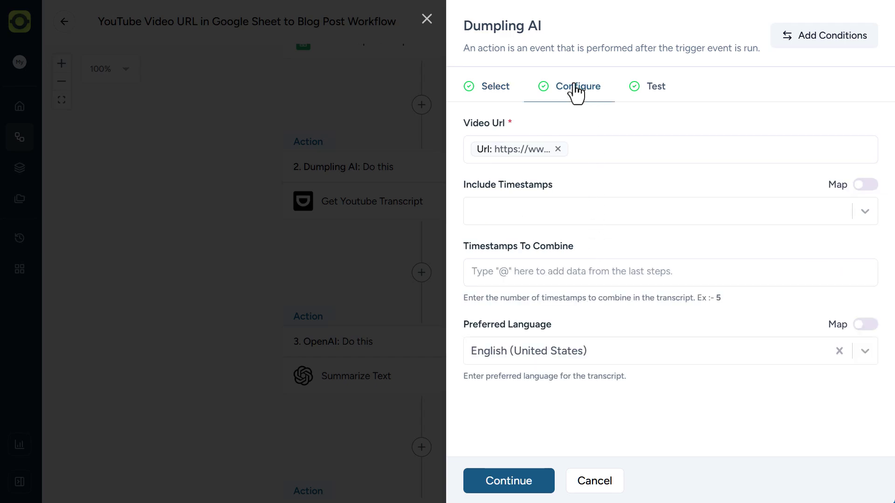
click(595, 150)
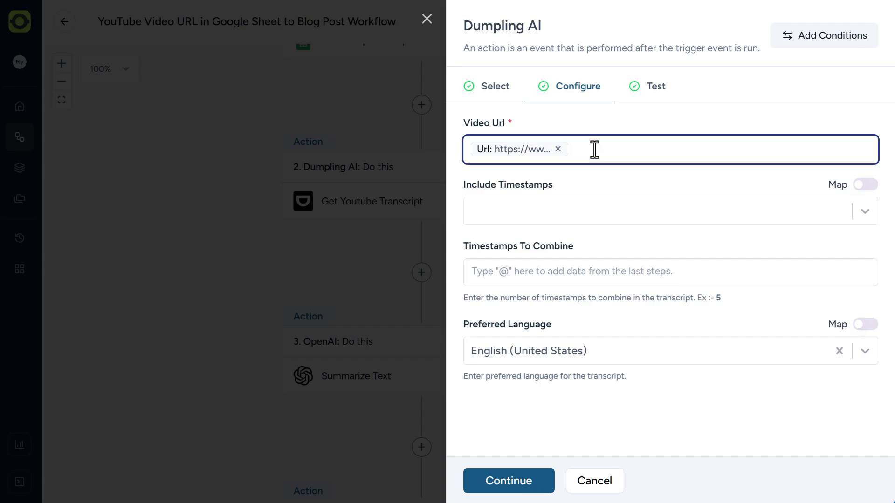
text(@)
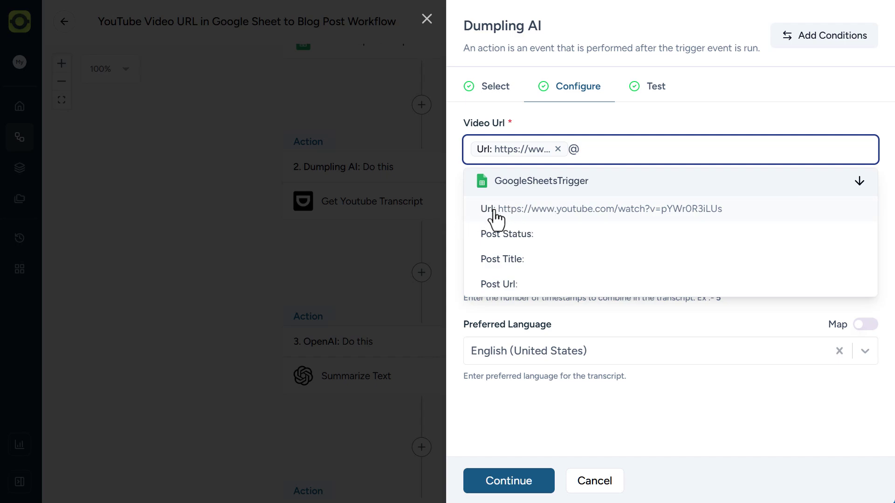
click(588, 150)
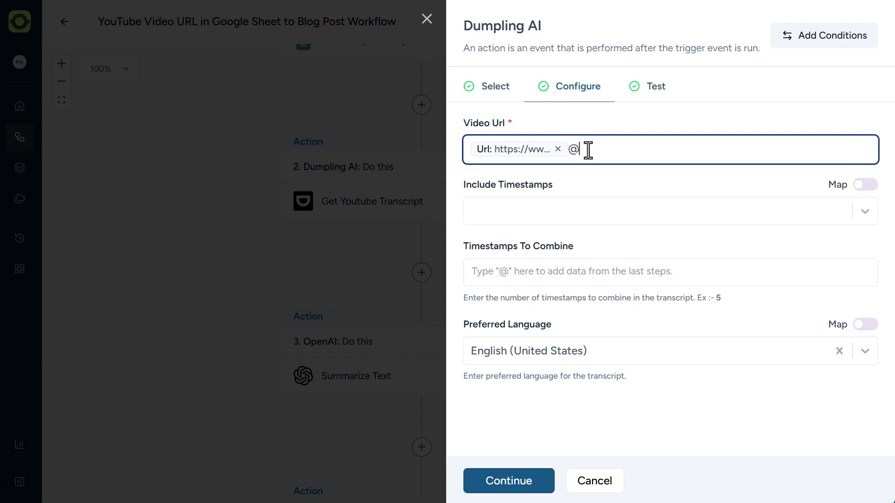
double_click(574, 149)
key(BackSpace)
- Test the Get Youtube Transcript action and save it after reading through the returned transcript
click(666, 91)
click(521, 201)
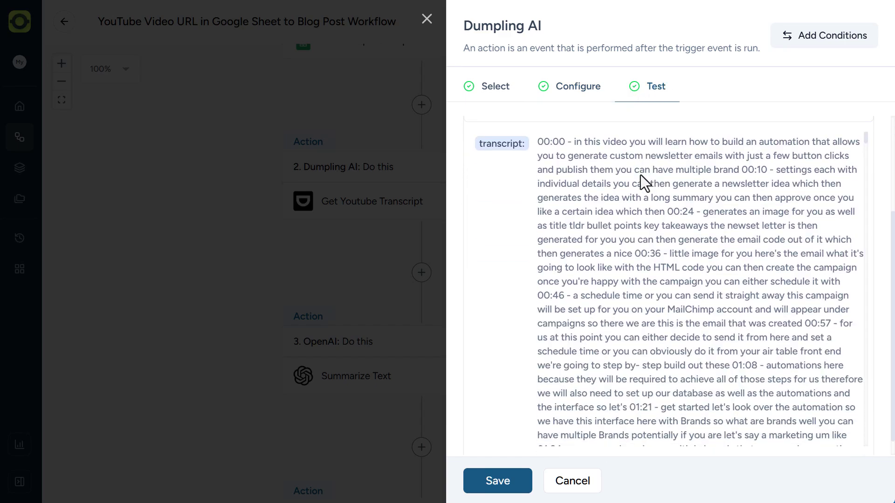
scroll(641, 175, up, 3)
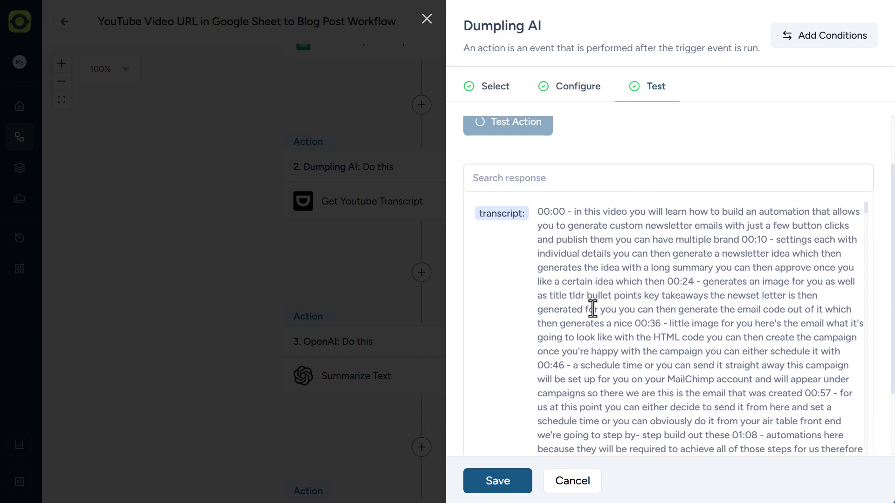
scroll(593, 309, down, 1)
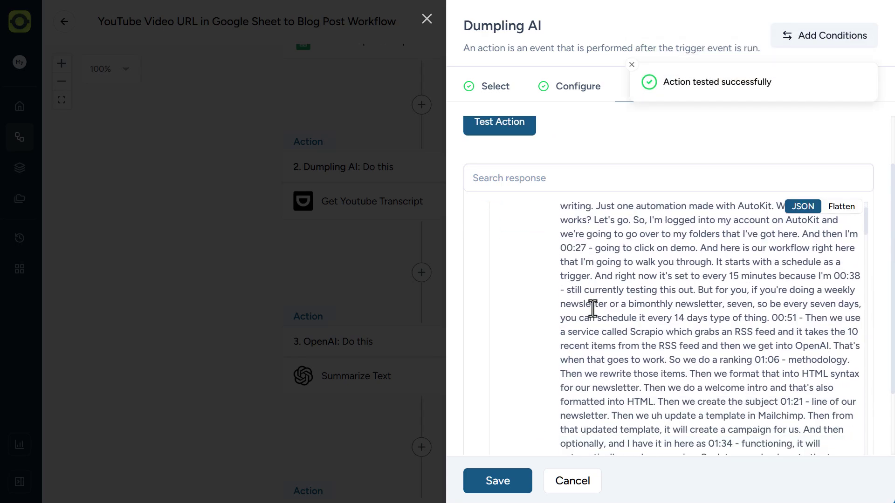
scroll(593, 309, up, 1)
scroll(699, 250, down, 10)
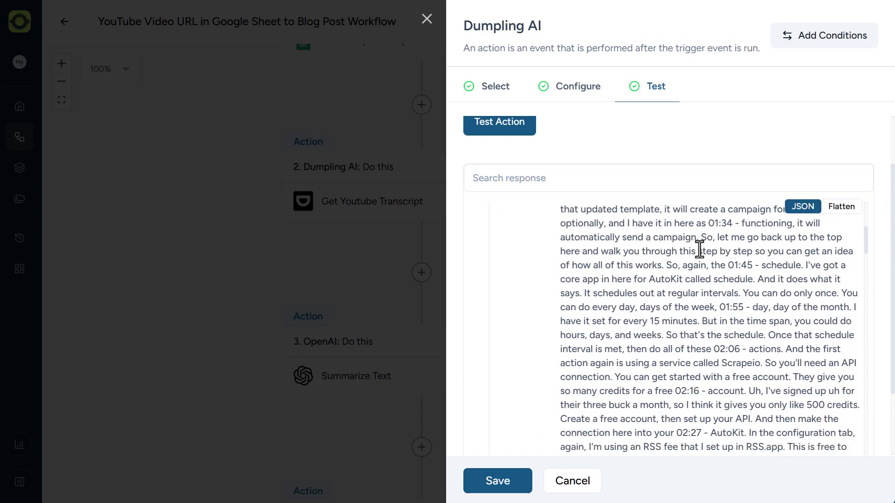
scroll(699, 250, down, 3)
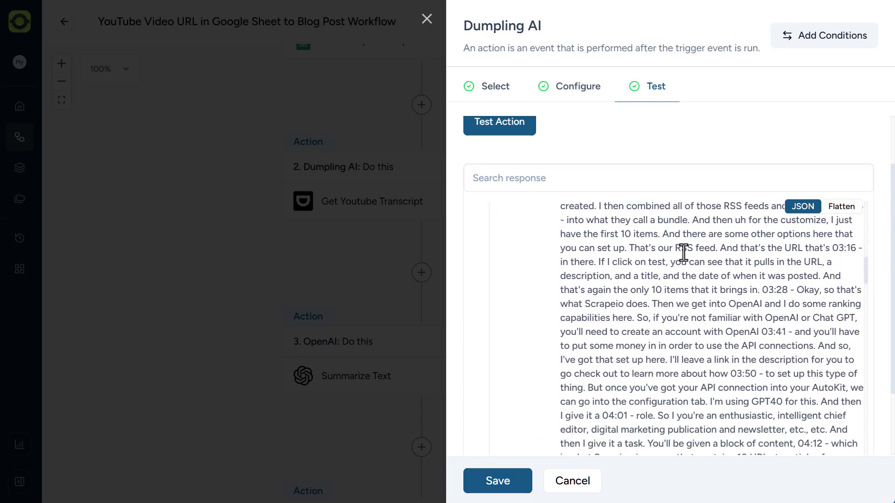
click(499, 481)
- Review the OpenAI Summarize Text action's connection choices and its model, text and max tokens configuration
drag(458, 306, 448, 144)
click(416, 215)
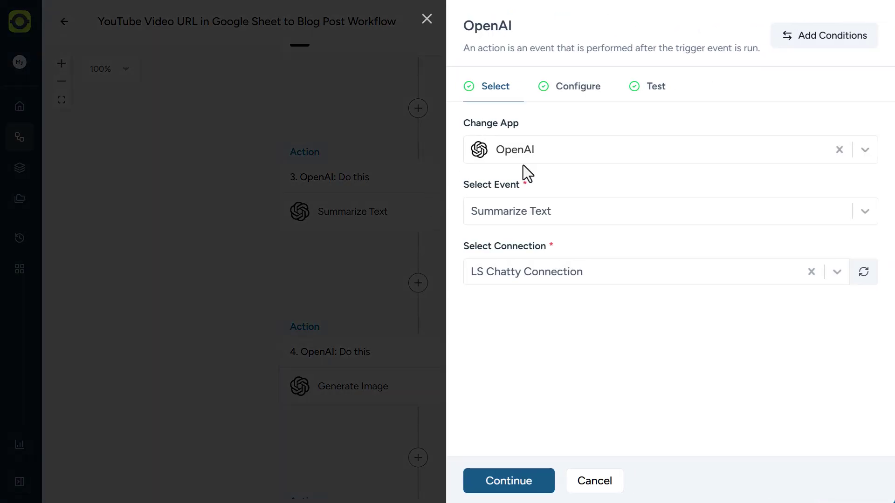
click(599, 279)
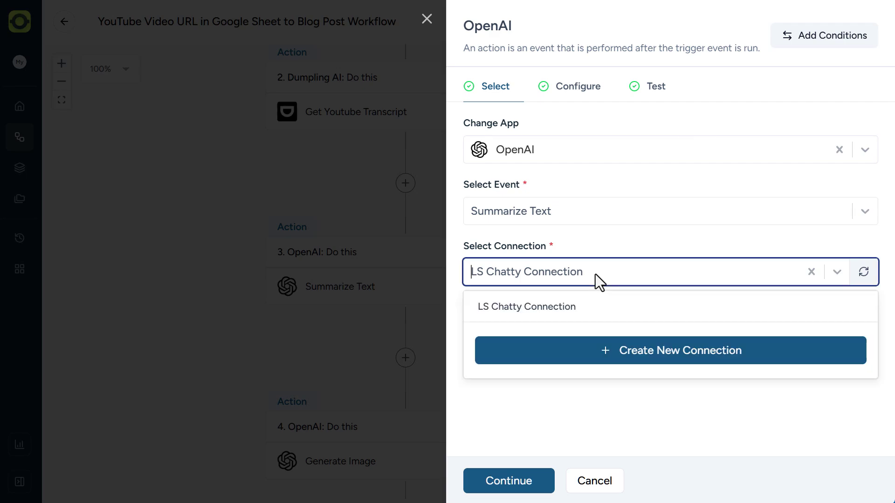
click(595, 298)
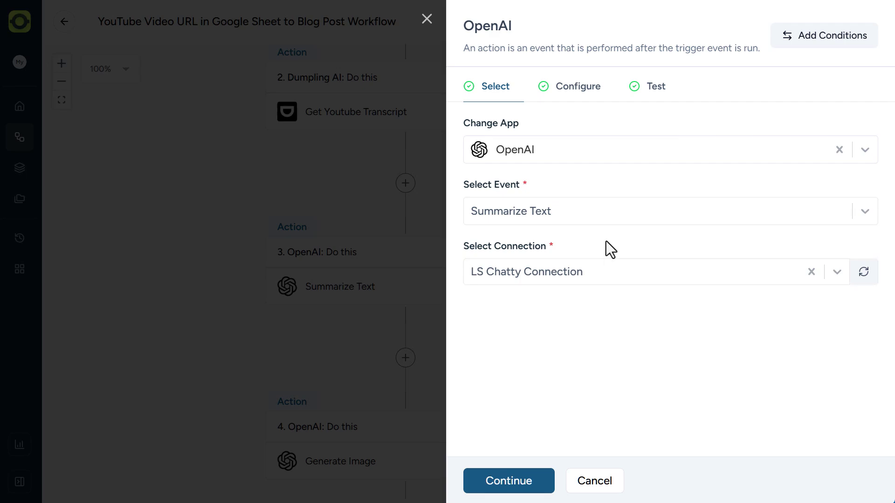
click(580, 87)
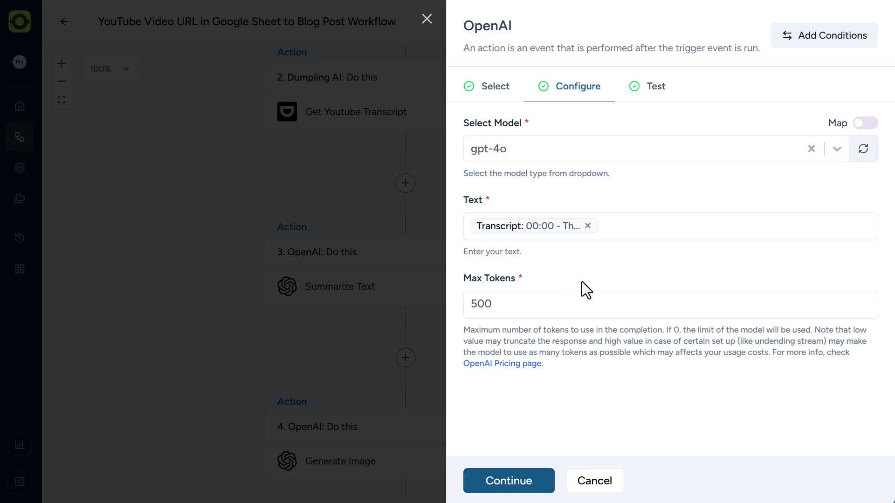
- Read the summary in the Summarize Text action's test response and save the action
click(654, 88)
scroll(653, 224, down, 4)
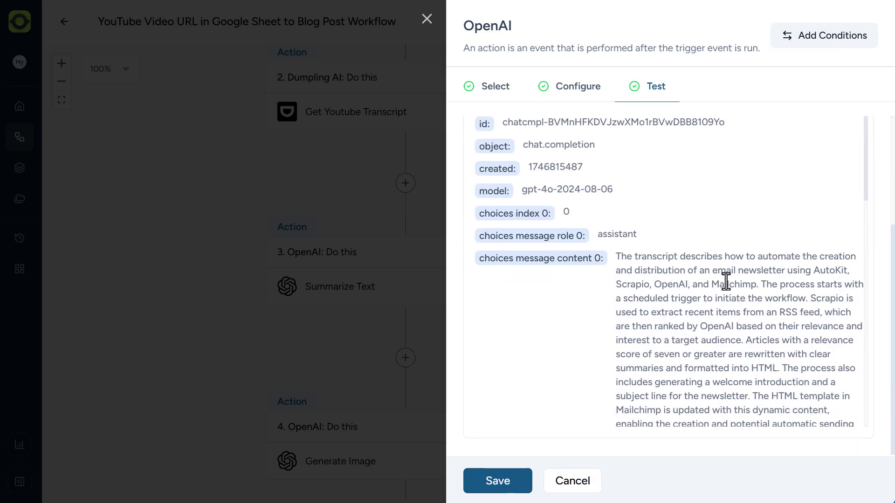
scroll(713, 294, down, 3)
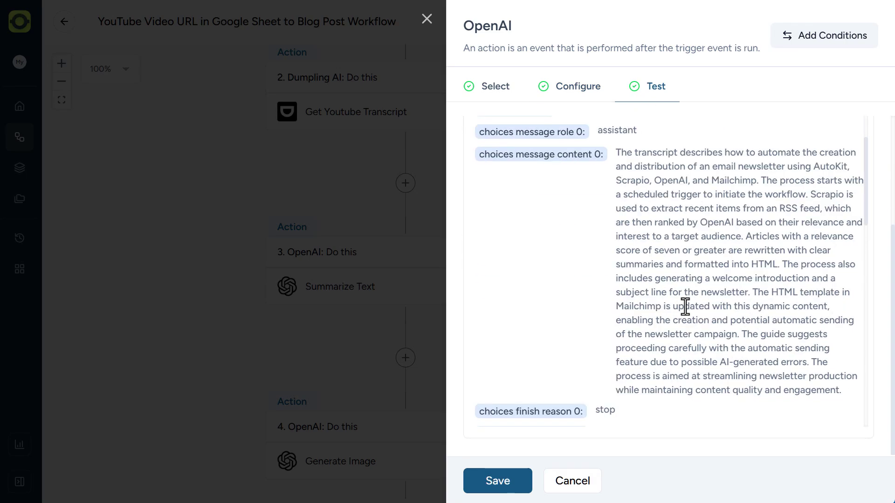
click(512, 481)
- Insert the Summarize Text action's Choices Message Content into the Generate Image prompt after "Using the following text"
scroll(372, 289, down, 3)
click(367, 279)
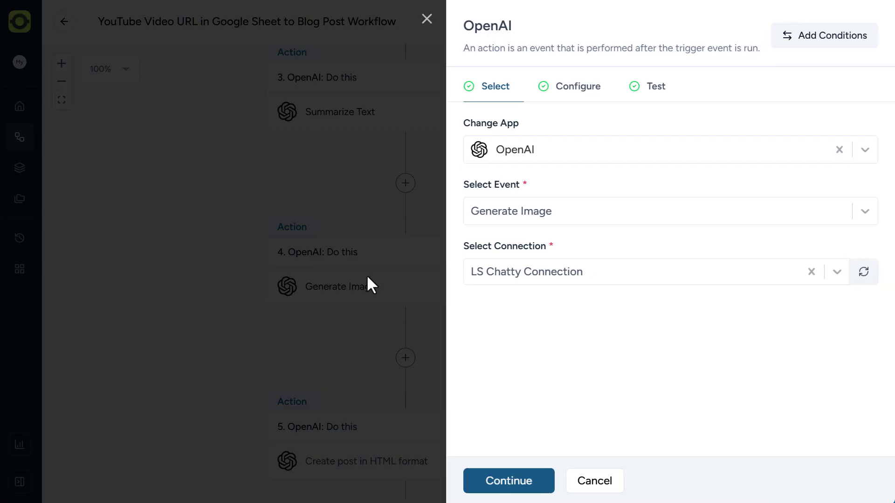
click(579, 95)
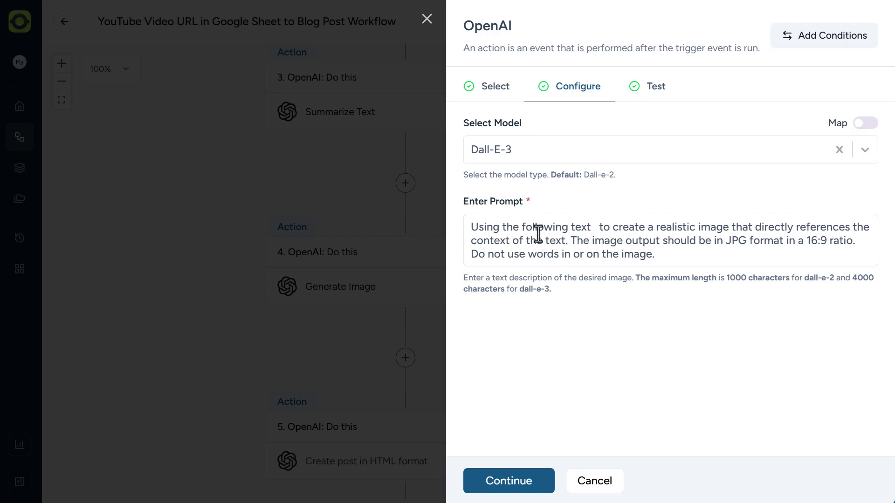
click(591, 228)
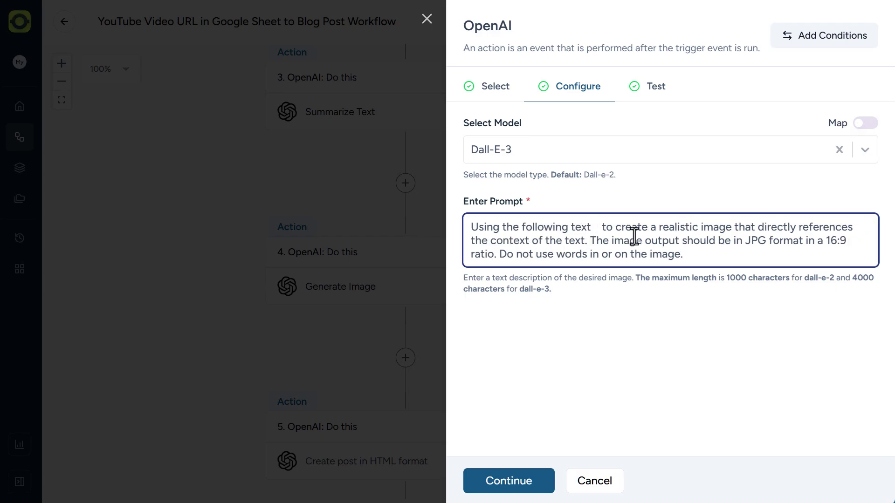
text(@)
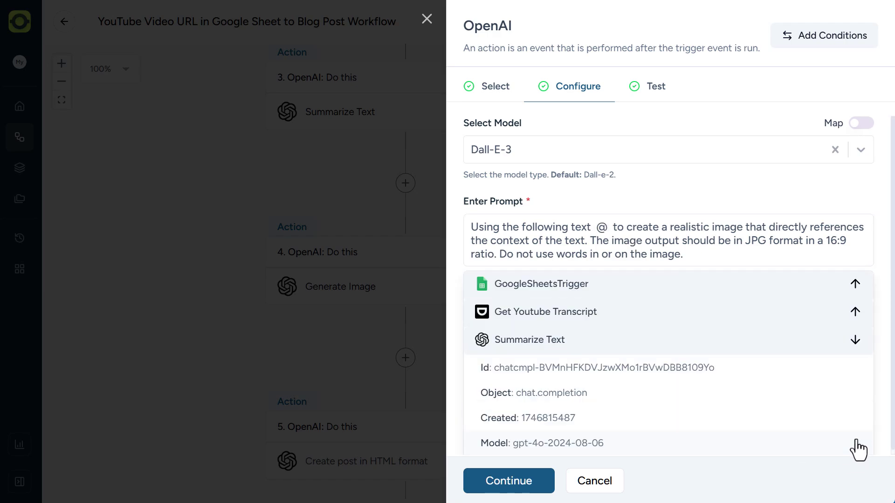
scroll(799, 415, down, 2)
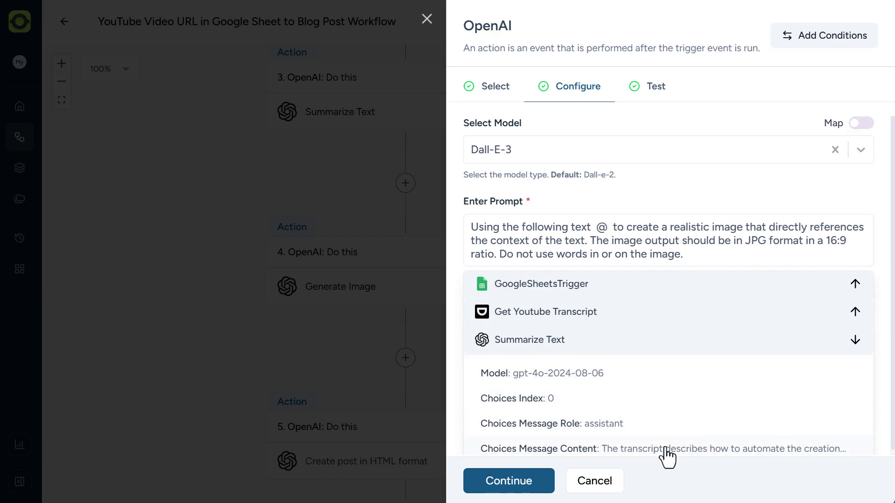
scroll(667, 457, down, 10)
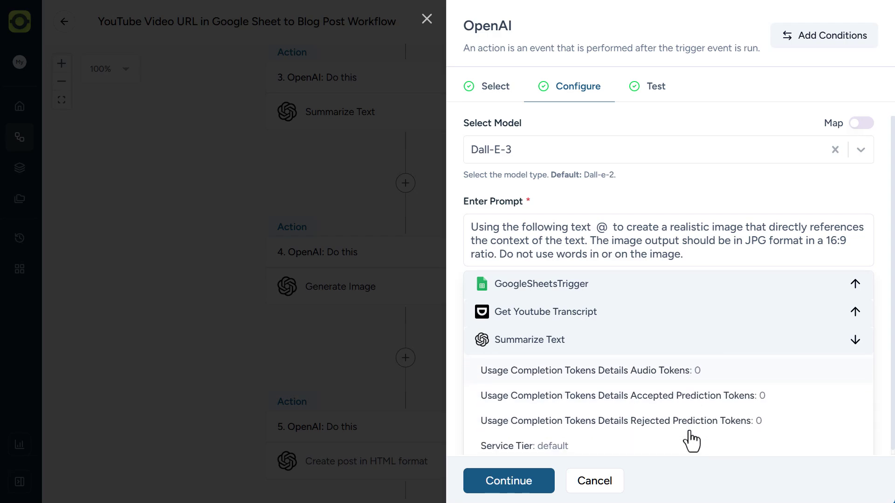
scroll(689, 439, down, 2)
click(690, 436)
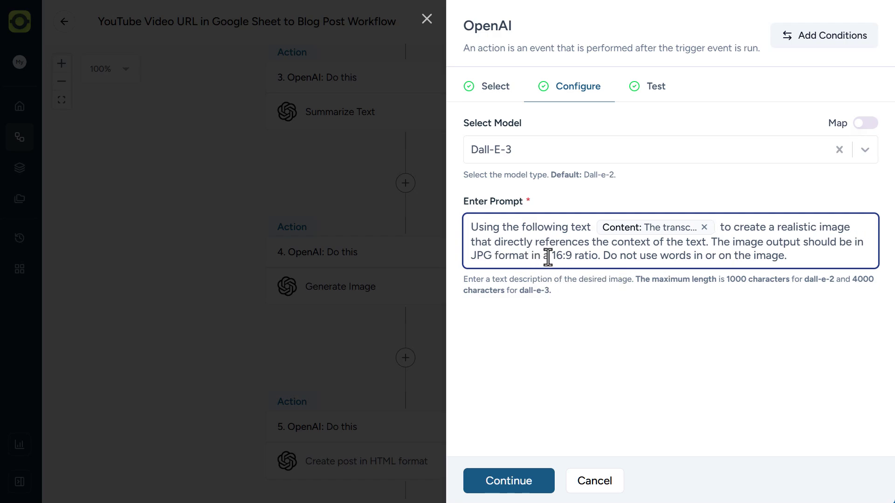
- Replace the 16:9 wording in the Generate Image prompt with "wide aspect" so it asks for a wide aspect ratio
drag(549, 255, 570, 256)
text(wide aspe)
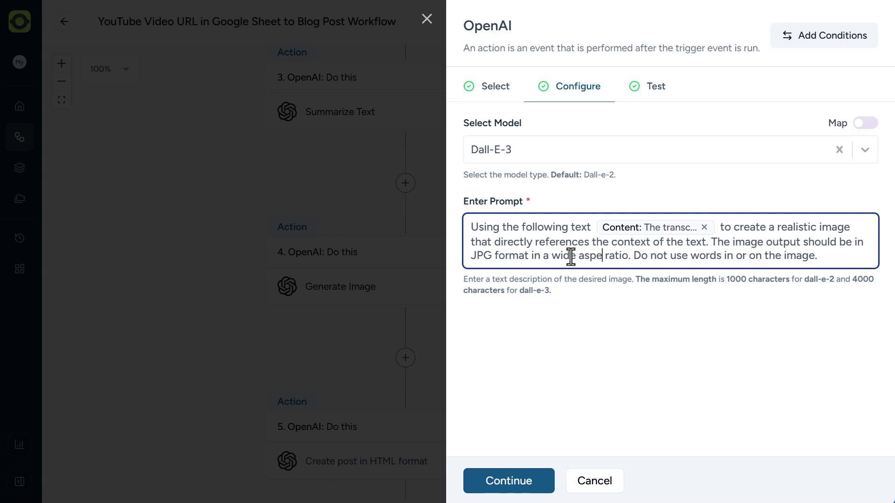
text(ct)
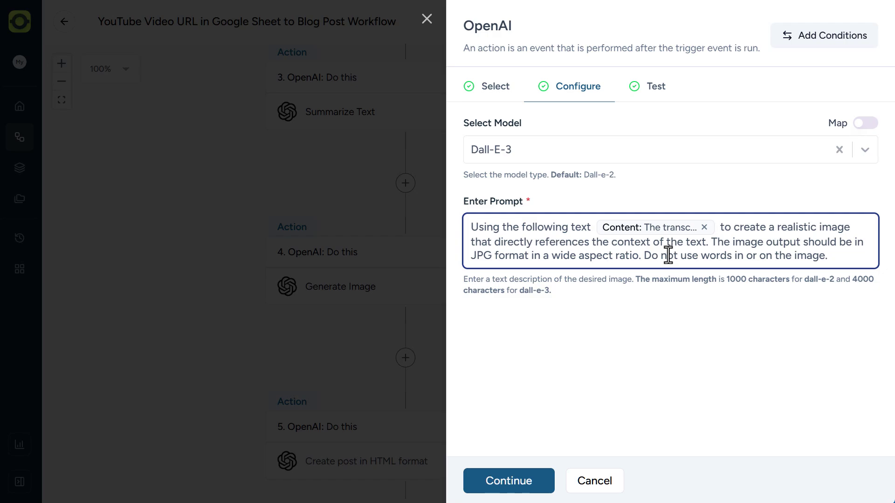
click(827, 254)
- Test the Generate Image action and select the image URL in its response after reading the revised prompt
click(516, 488)
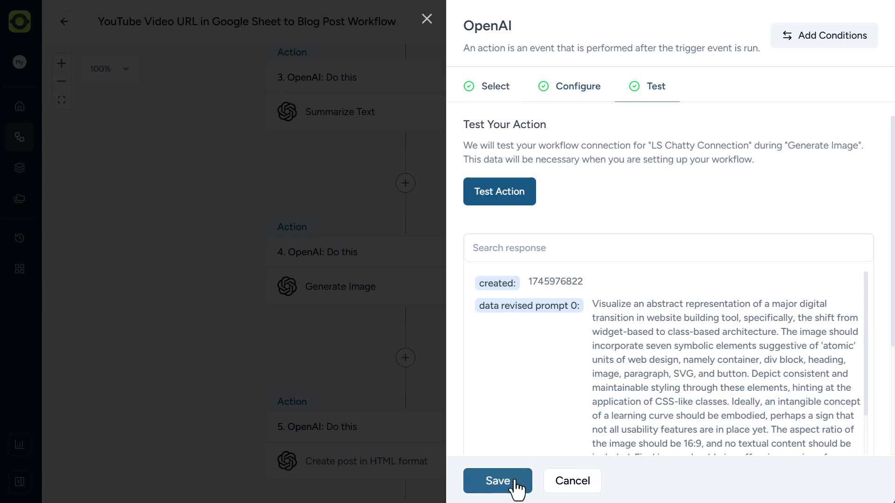
click(506, 193)
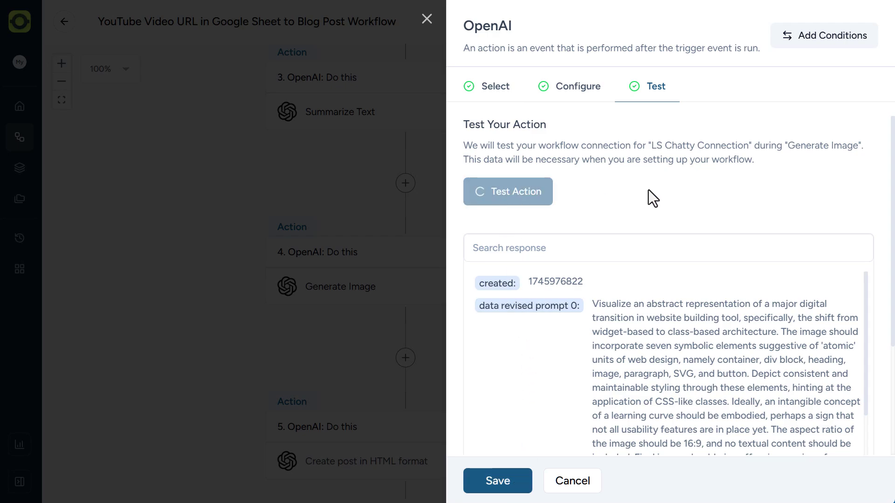
scroll(648, 189, down, 3)
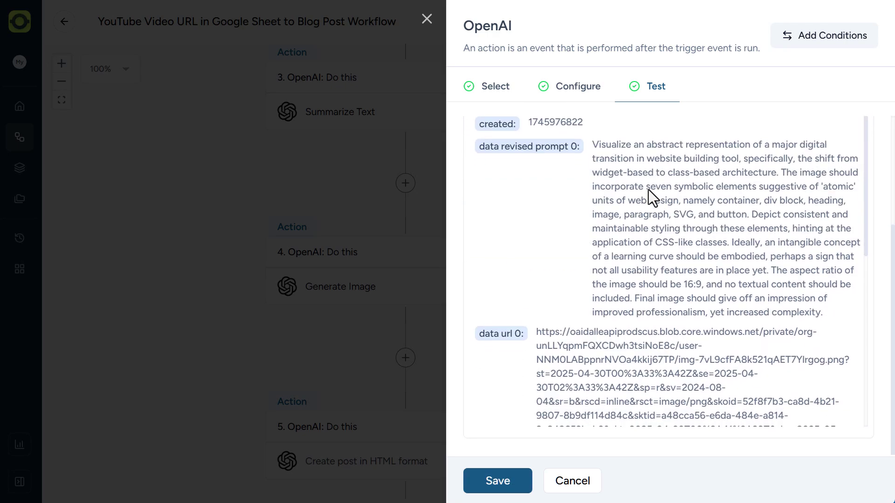
scroll(681, 254, down, 3)
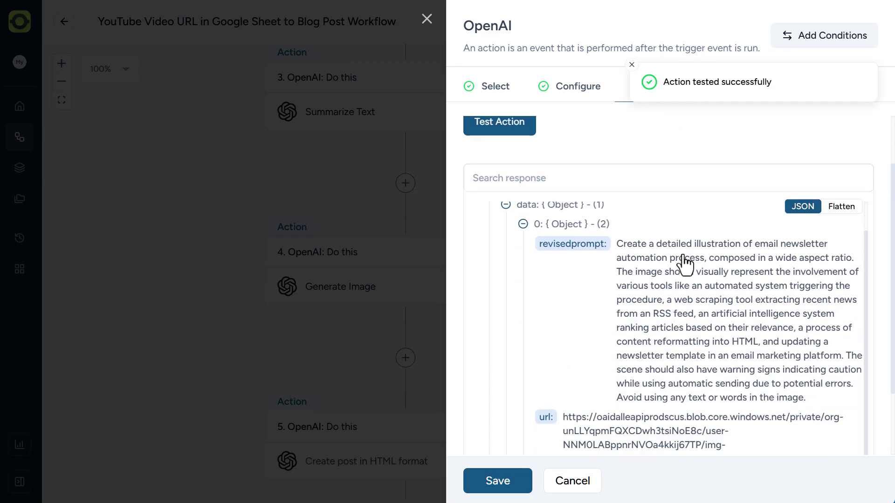
scroll(684, 262, down, 5)
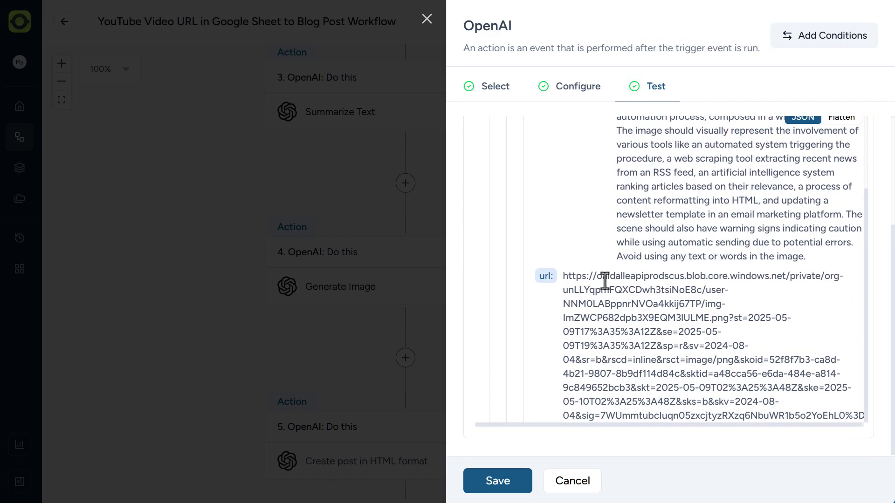
drag(563, 277, 862, 422)
right_click(672, 317)
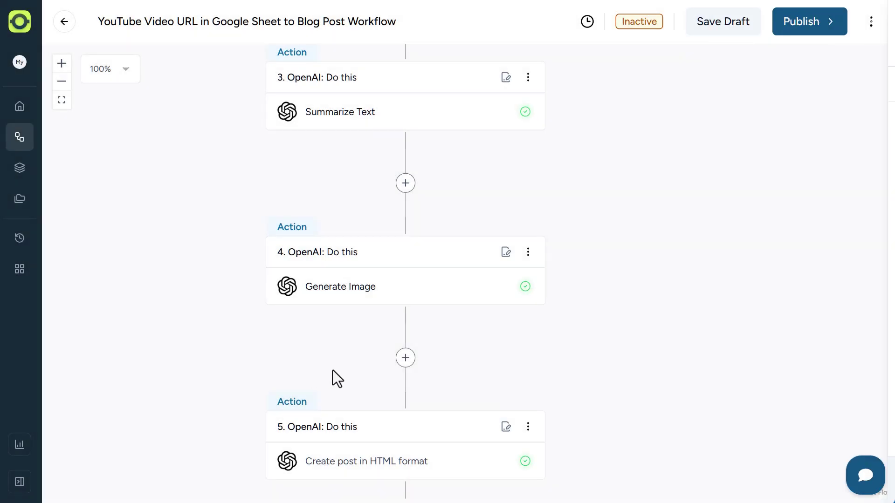
- Review the Create post in HTML format action's model, AI role, message and max tokens, checking the video URL against the Google Sheet
drag(345, 364, 331, 162)
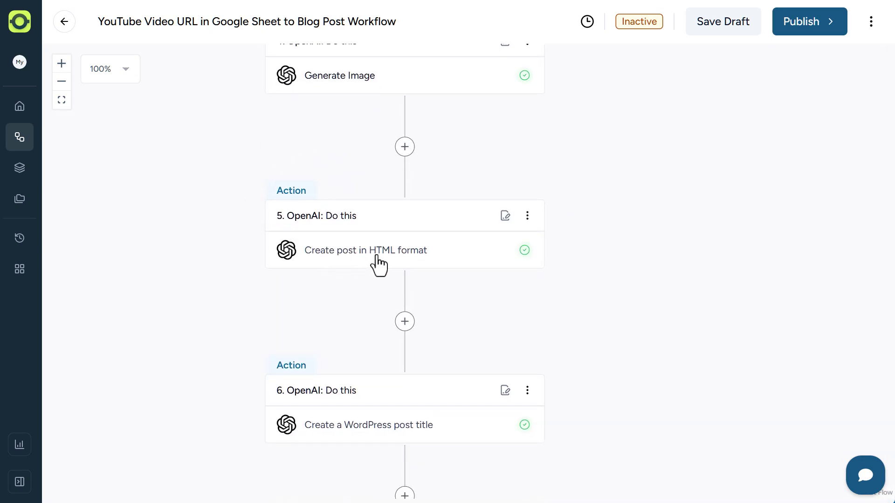
click(377, 256)
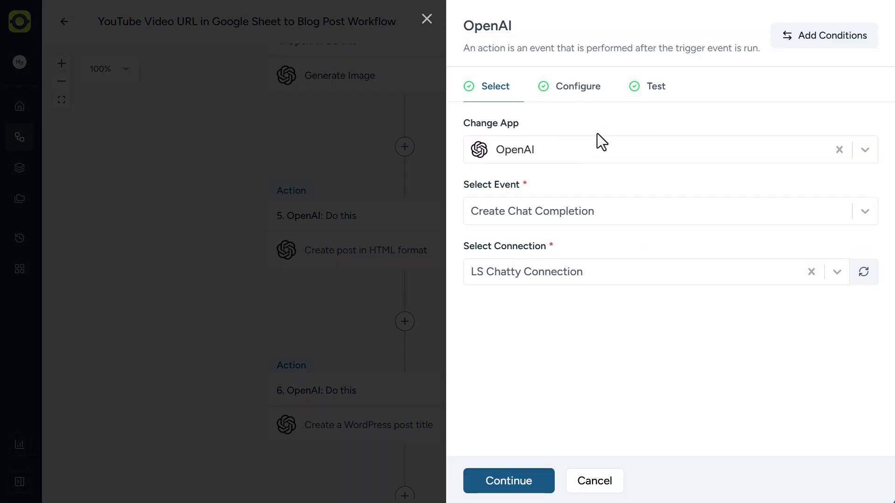
click(589, 87)
click(588, 87)
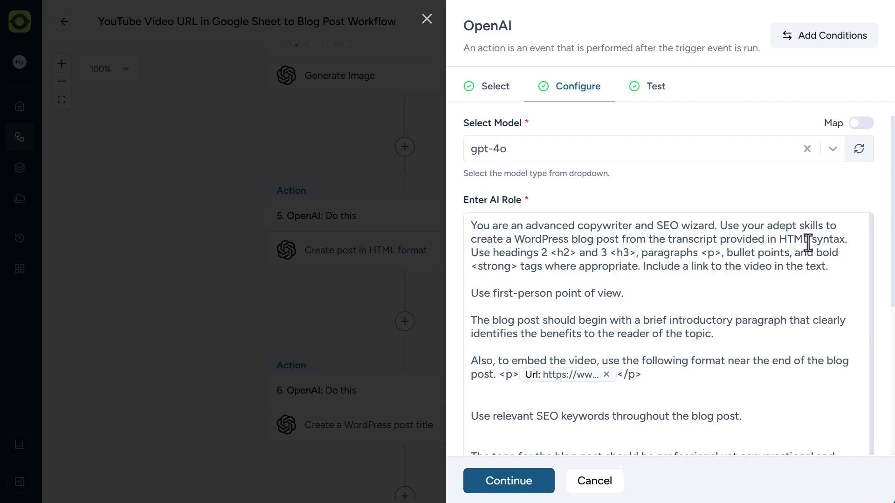
scroll(627, 298, down, 1)
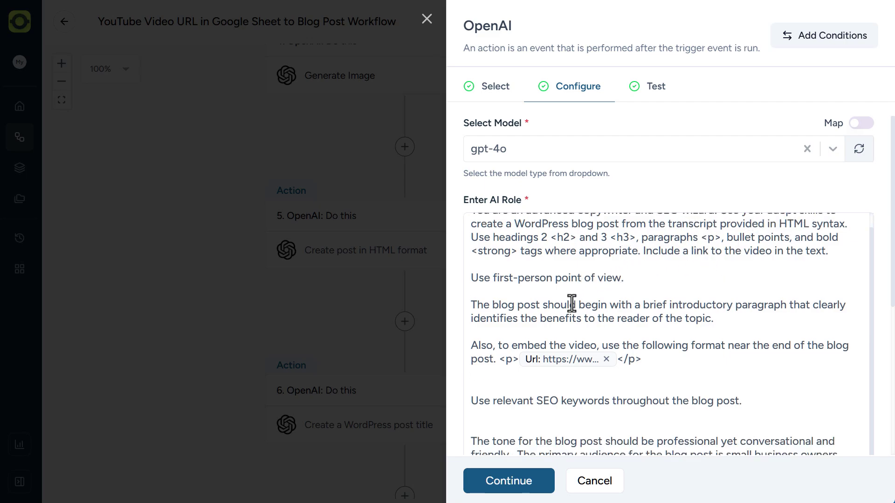
scroll(724, 311, down, 3)
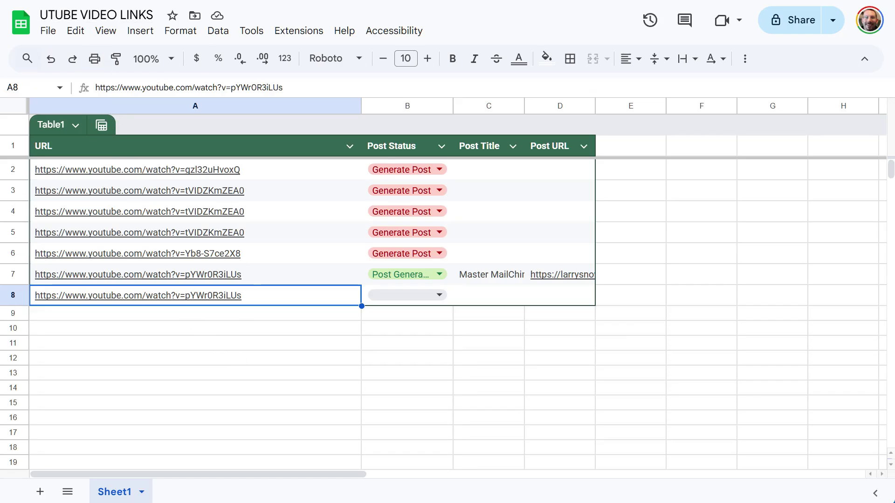
click(56, 0)
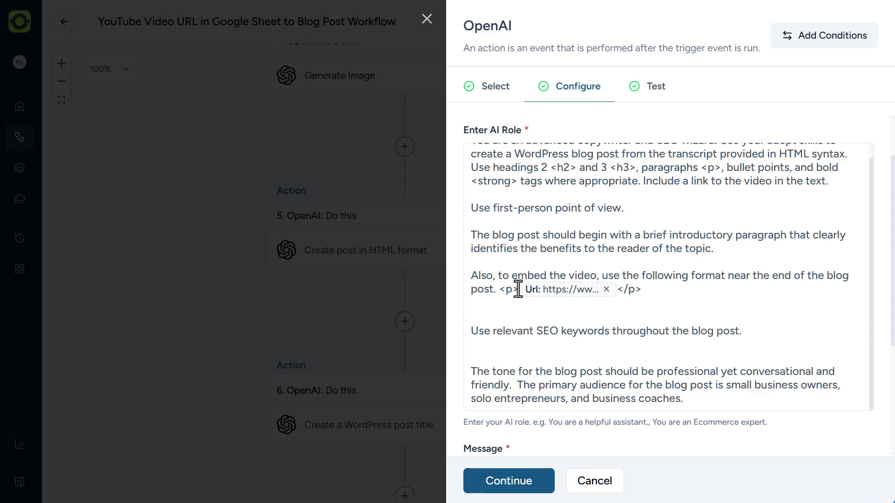
scroll(530, 287, down, 3)
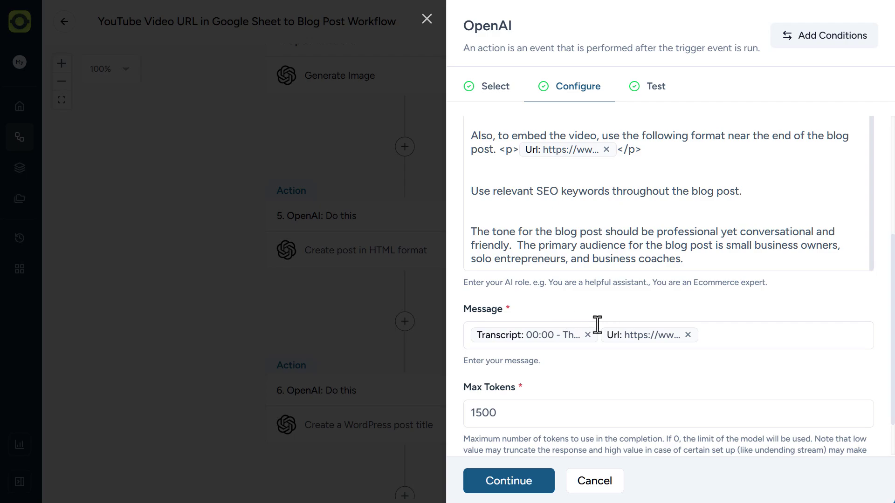
scroll(541, 396, down, 1)
- Test the Create post in HTML format action, read through the generated HTML content and save the action
click(520, 483)
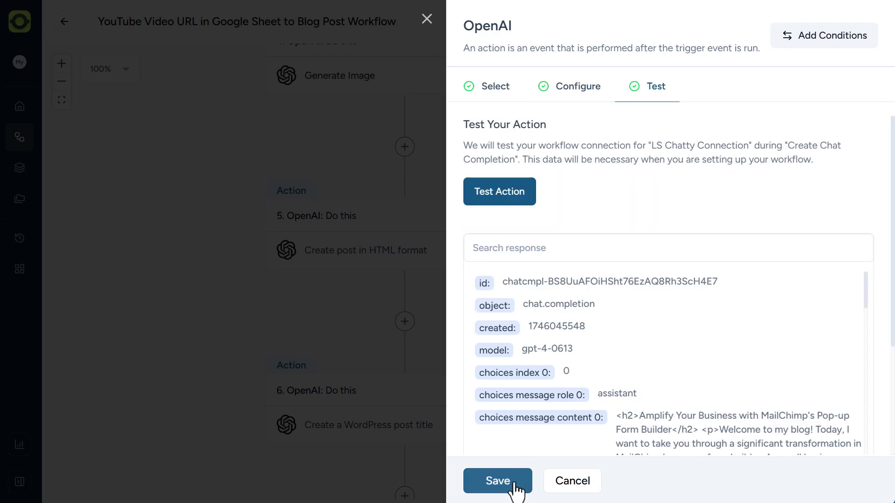
click(510, 193)
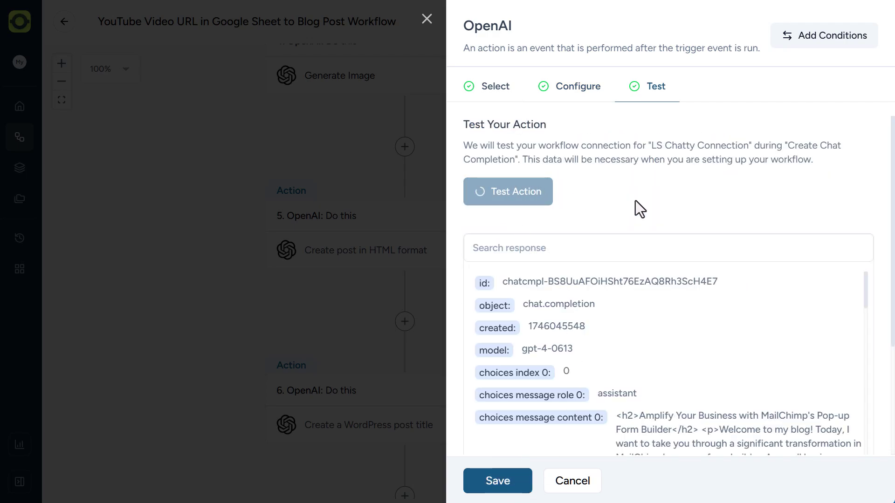
scroll(606, 200, down, 6)
drag(605, 181, 716, 252)
scroll(715, 251, down, 15)
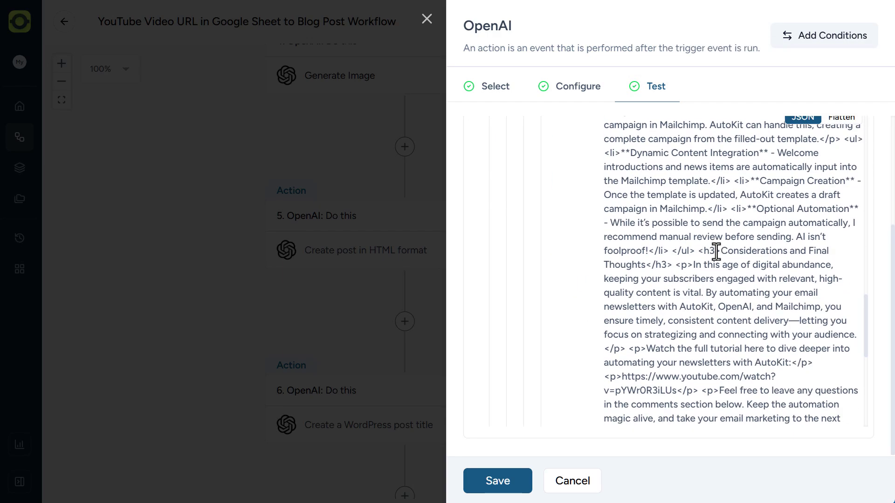
drag(605, 237, 717, 251)
scroll(655, 296, down, 5)
scroll(655, 295, up, 12)
scroll(656, 294, up, 5)
click(498, 487)
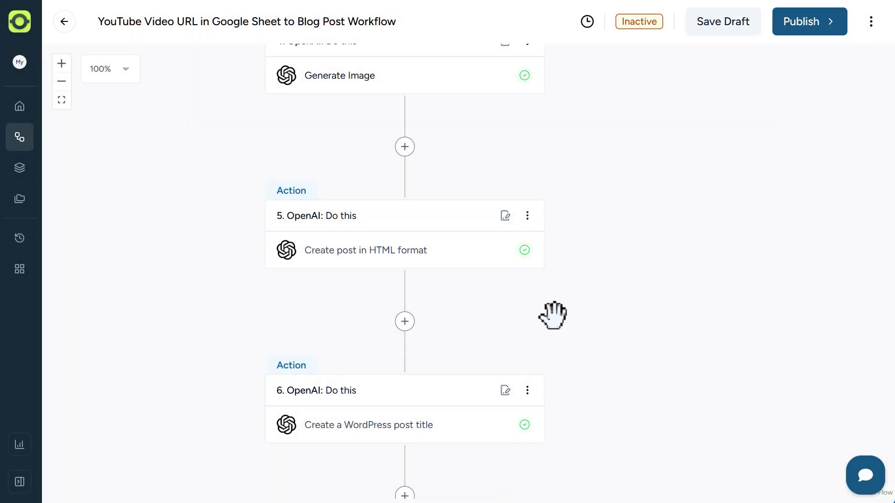
- Change the title length limit in the Create a WordPress post title action's AI role to less than 80 characters
drag(553, 311, 557, 172)
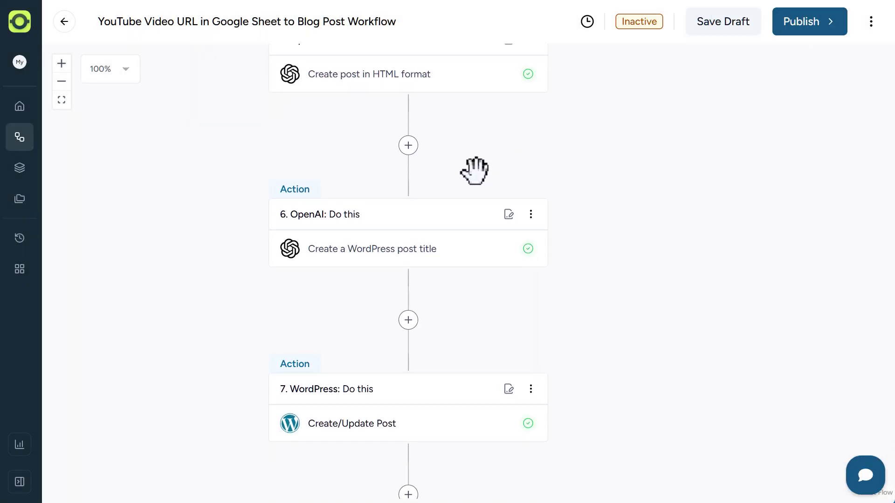
click(414, 254)
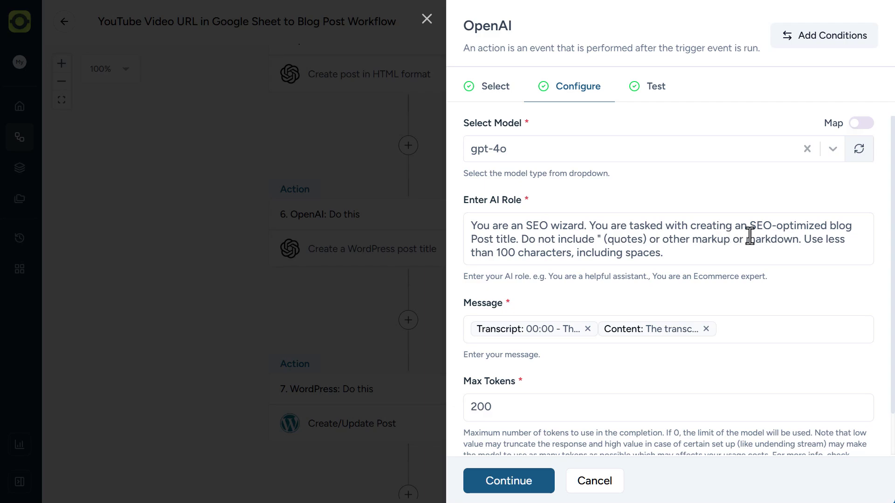
scroll(589, 204, down, 1)
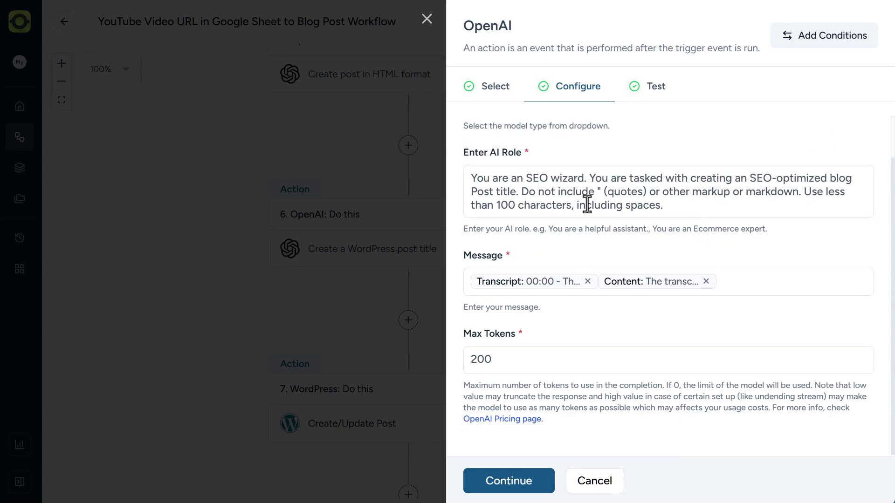
click(601, 191)
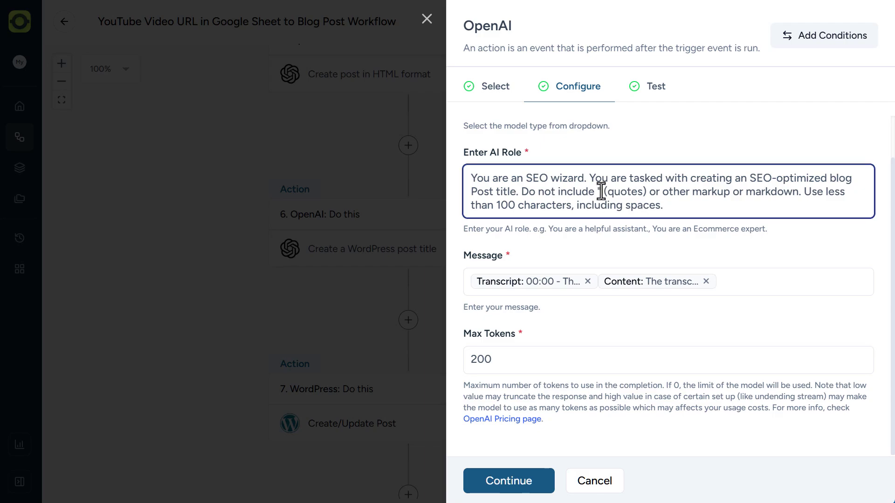
drag(516, 206, 498, 207)
key(BackSpace)
text(80)
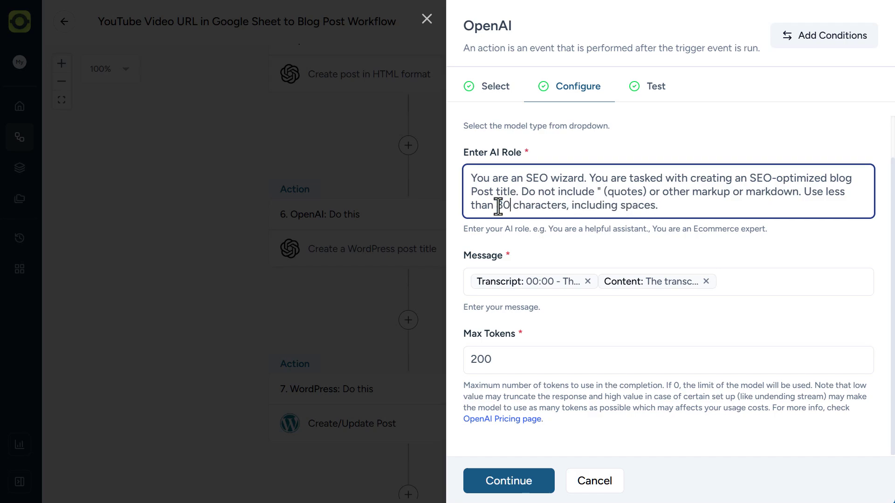
- Test the Create a WordPress post title action, check the title in the response content and save the action
click(527, 485)
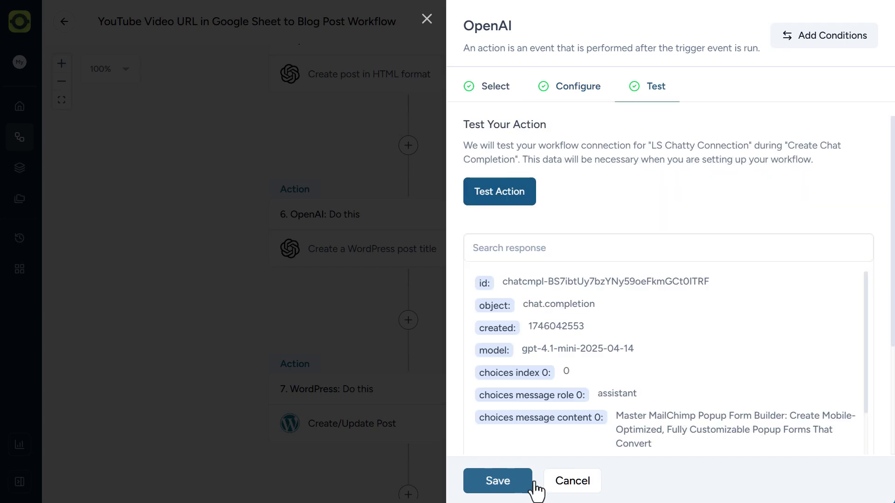
click(516, 192)
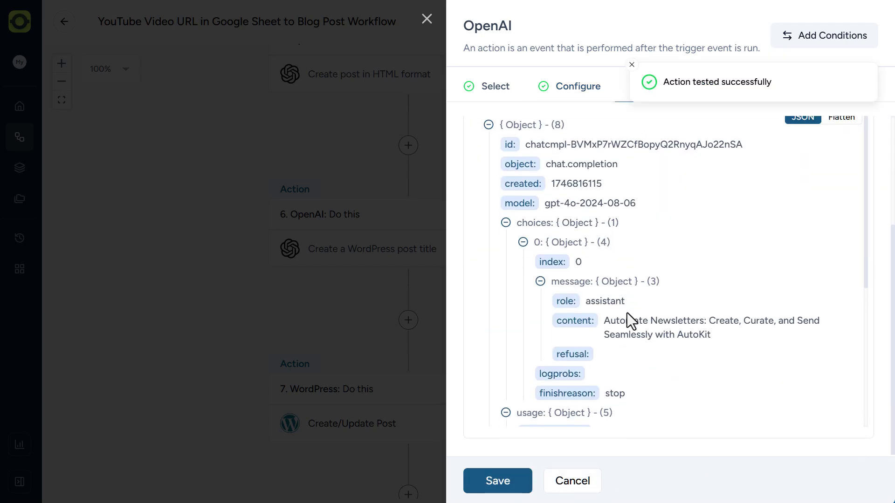
drag(605, 321, 717, 336)
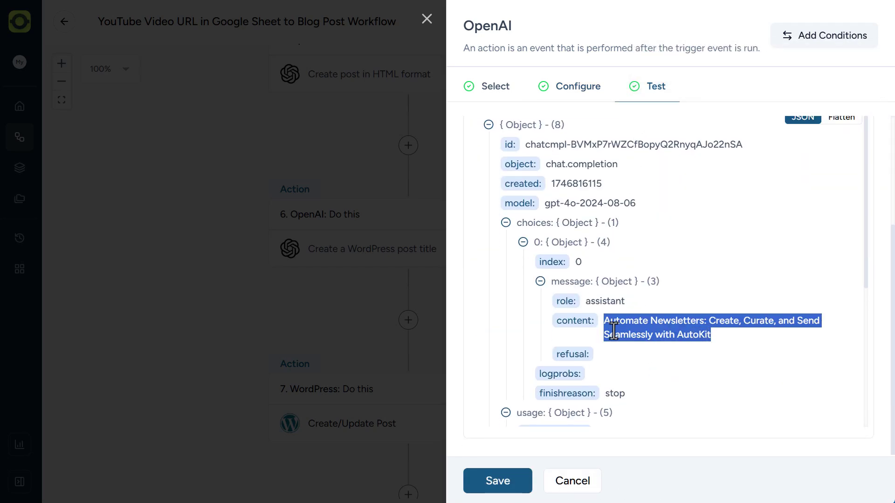
click(517, 482)
drag(506, 273, 503, 200)
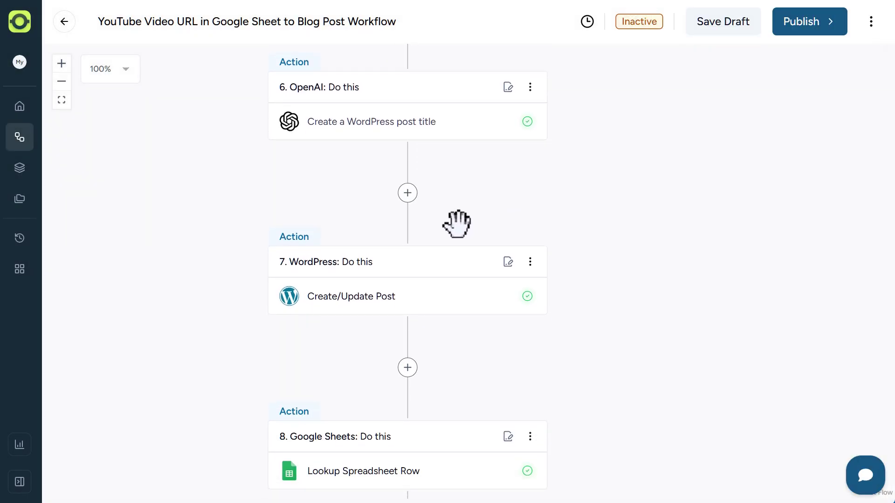
- Review the WordPress Create/Update Post action's available connections and its post type, status, taxonomy, author, title, featured image and content settings
click(394, 304)
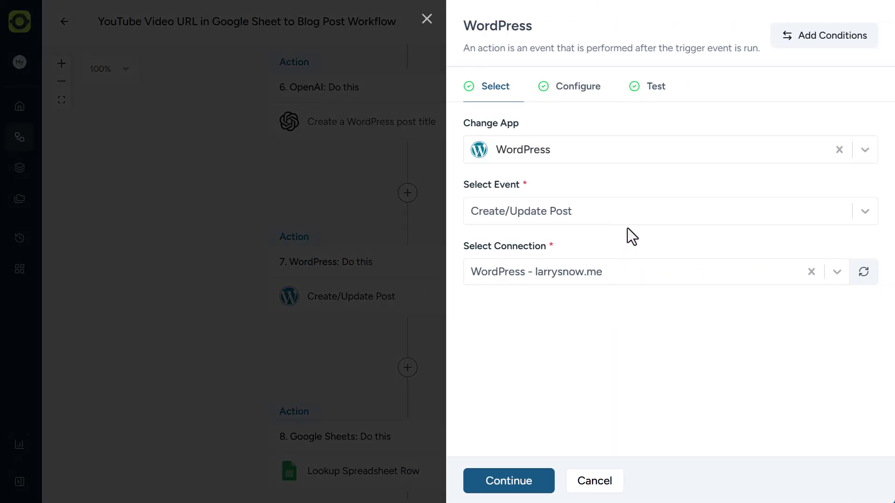
click(636, 275)
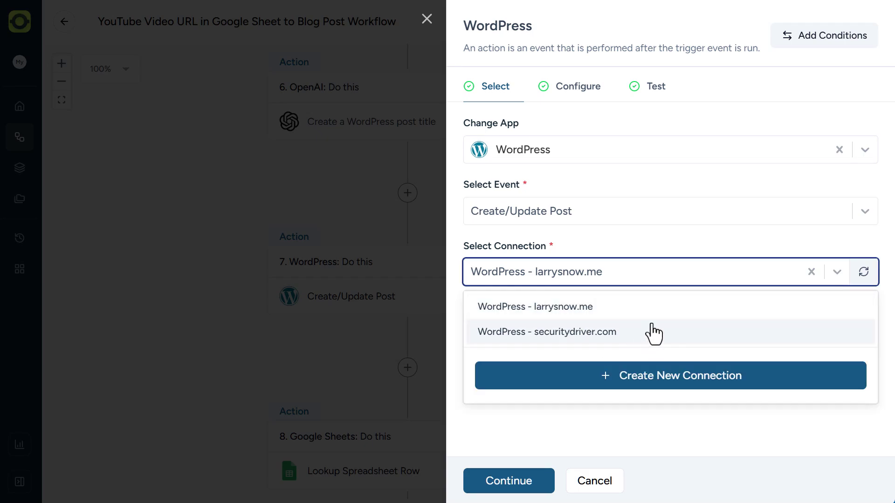
click(658, 248)
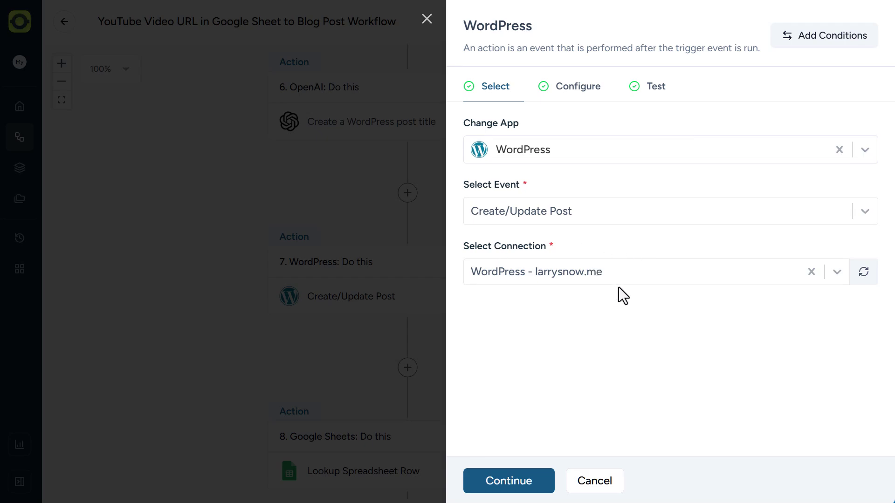
click(526, 487)
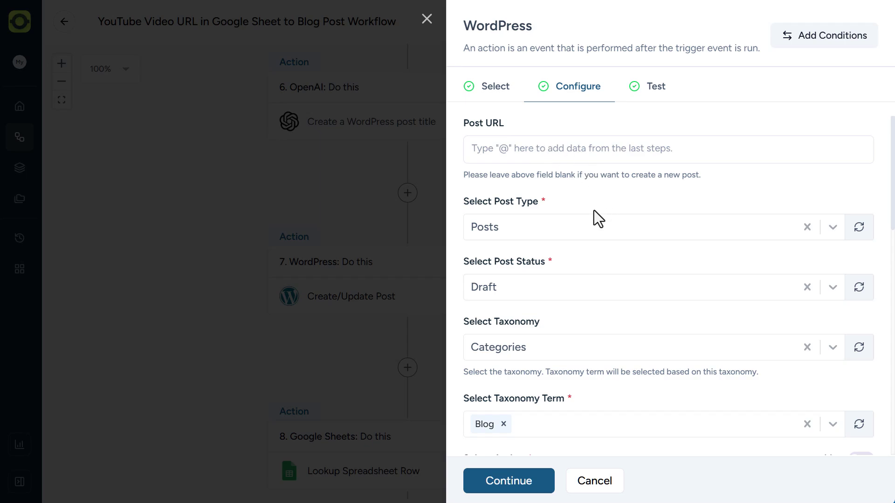
scroll(527, 155, down, 2)
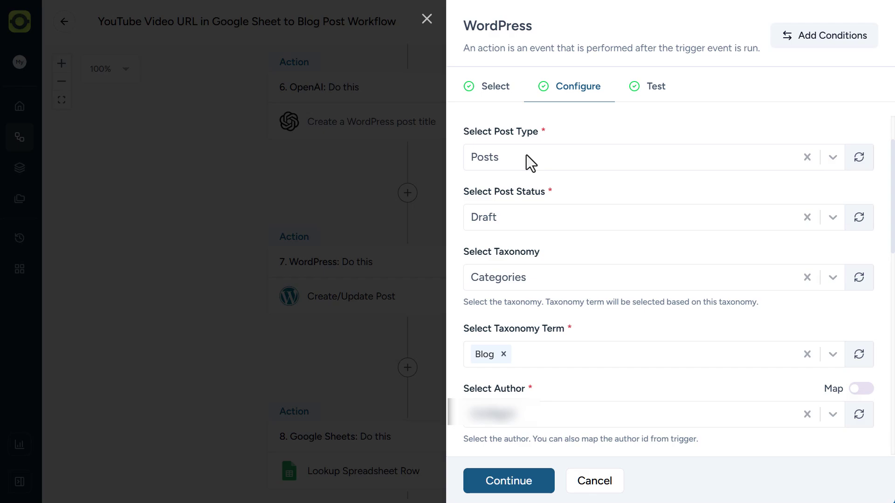
scroll(527, 158, down, 5)
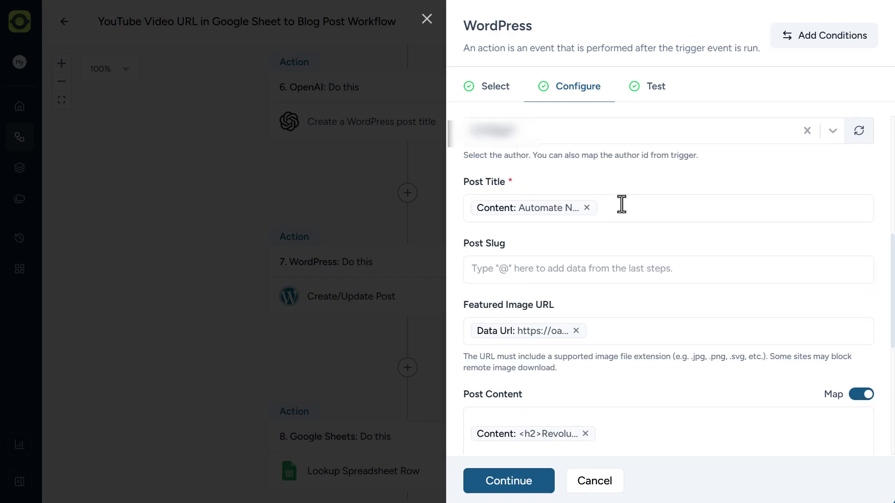
scroll(620, 205, down, 2)
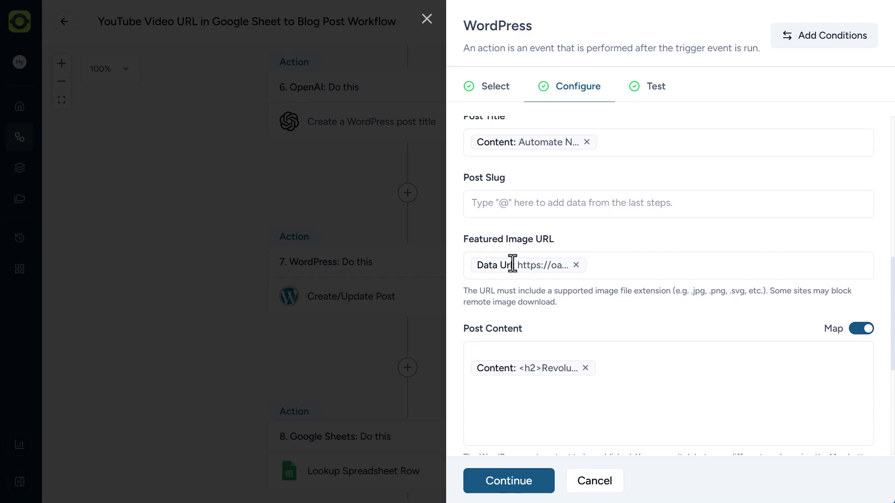
scroll(605, 260, down, 3)
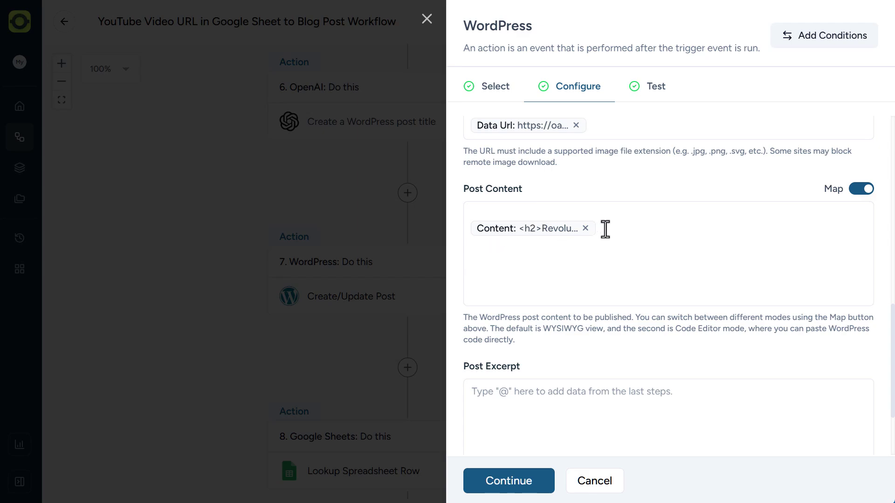
scroll(541, 288, down, 2)
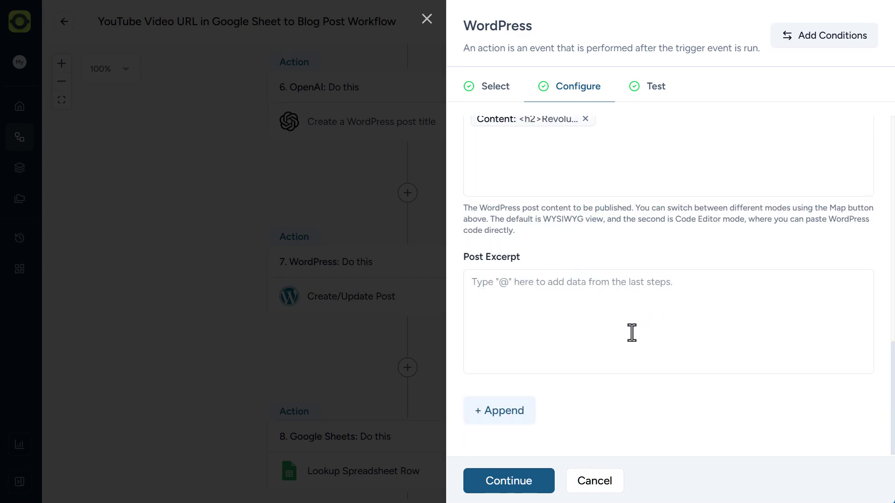
- Test the Create/Update Post action with the configured larrysnow.me WordPress connection
click(505, 483)
scroll(714, 366, down, 2)
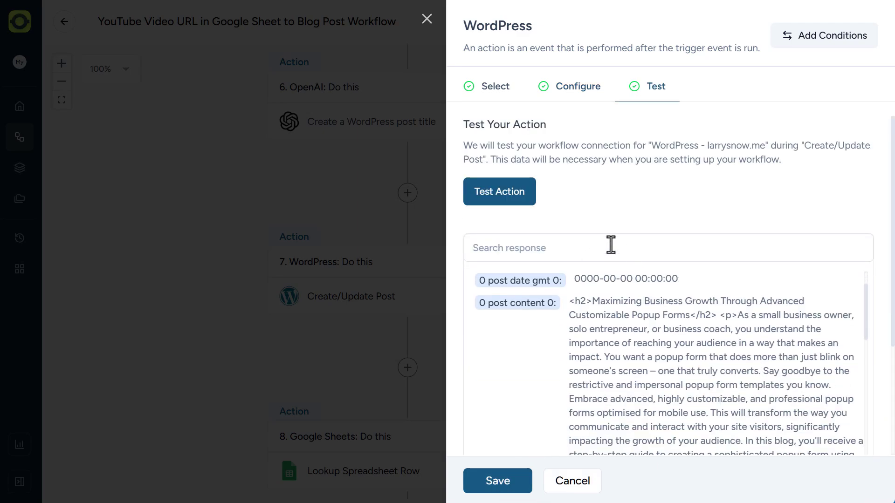
click(518, 205)
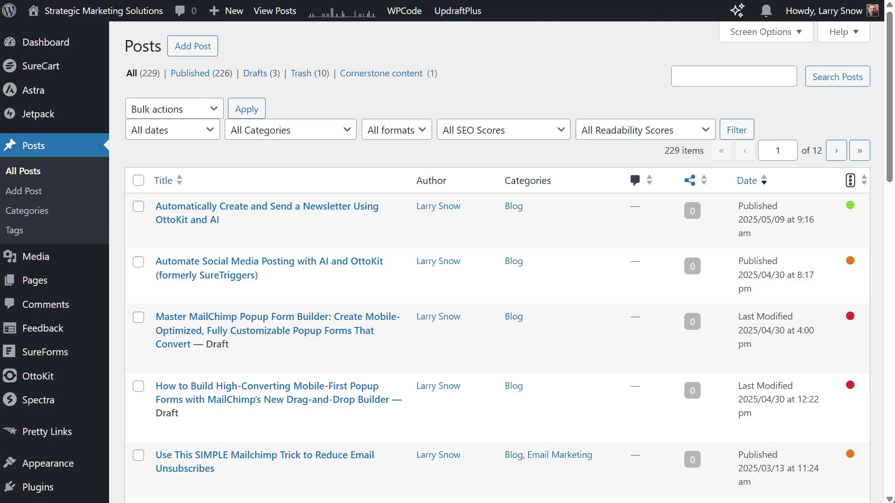
- Switch to WordPress to preview the new draft from the refreshed posts list, and save the Create/Update Post action back in OttoKit
key(F5)
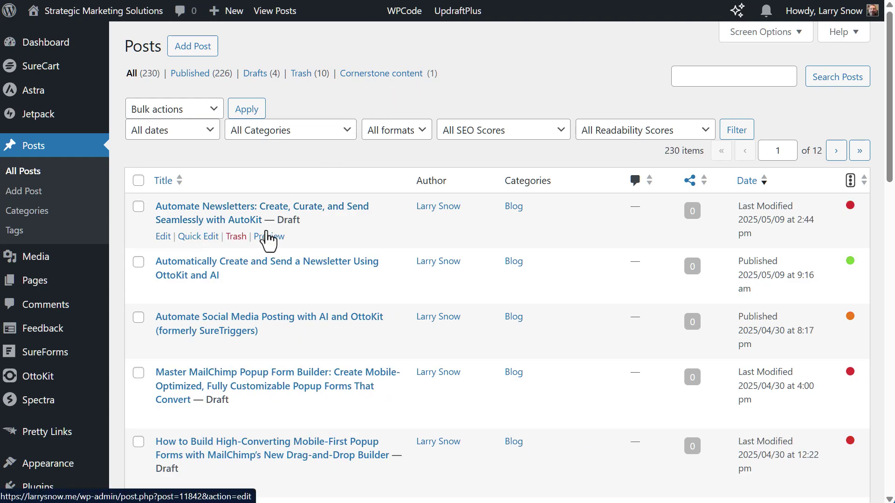
right_click(280, 238)
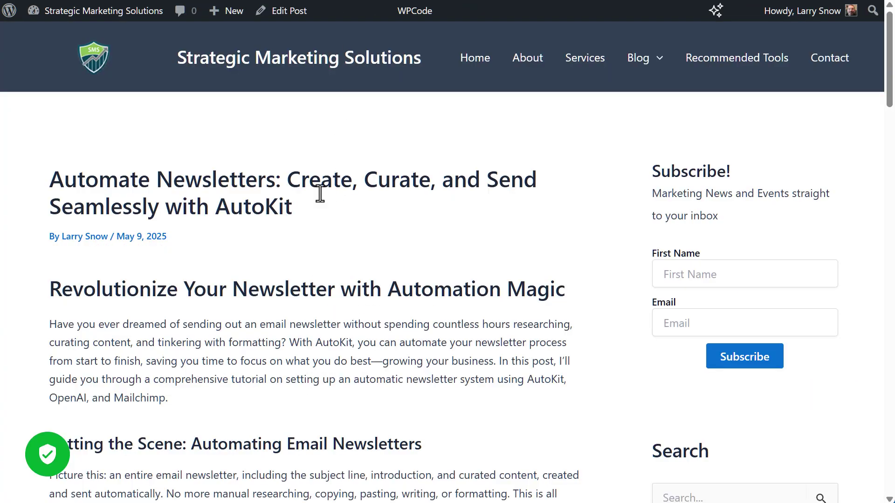
scroll(320, 193, down, 2)
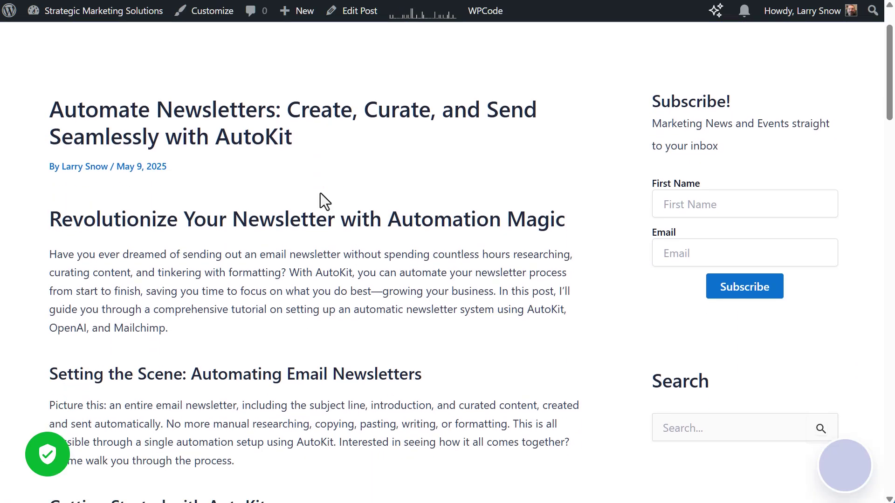
scroll(320, 193, down, 9)
scroll(321, 193, down, 5)
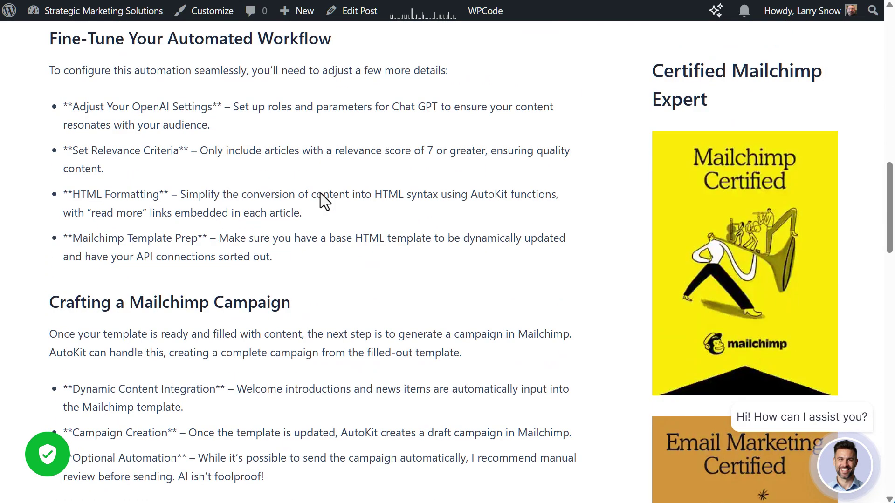
scroll(320, 193, down, 4)
scroll(320, 193, down, 4)
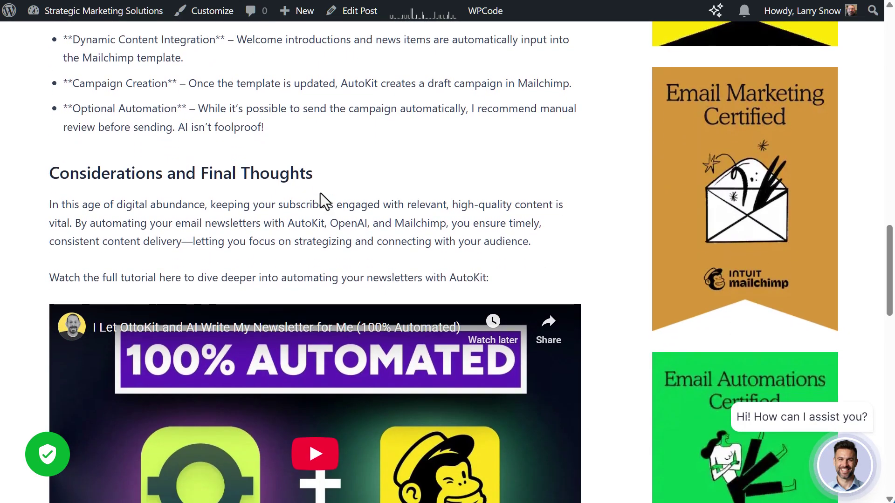
scroll(315, 261, down, 2)
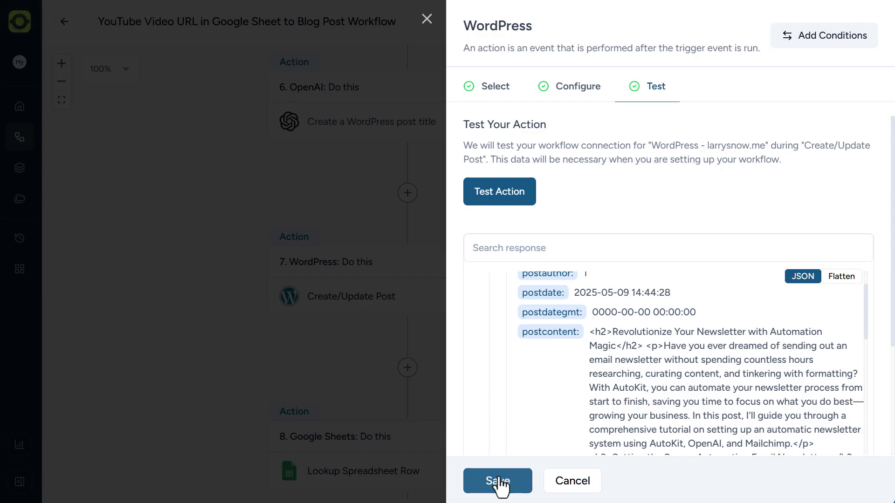
click(497, 481)
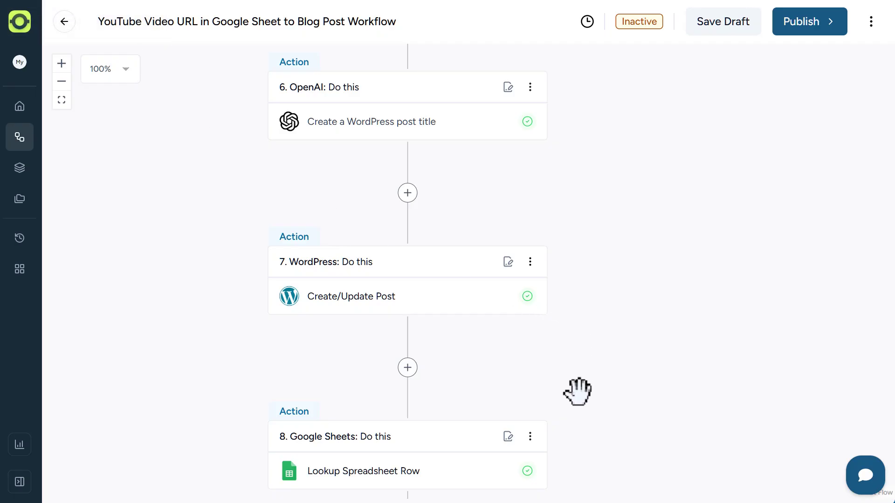
- Review the Lookup Spreadsheet Row action's configuration and browse the Google Sheets trigger data available for its Value to Search
drag(578, 389, 545, 217)
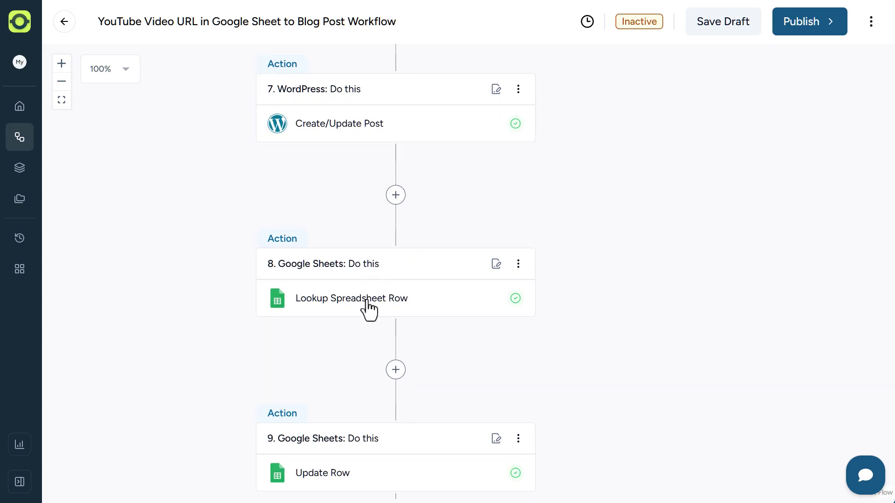
click(369, 310)
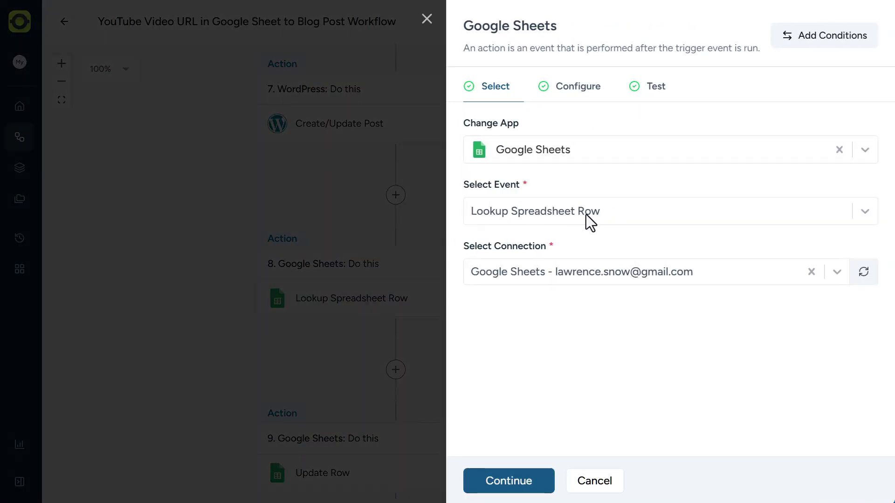
click(584, 89)
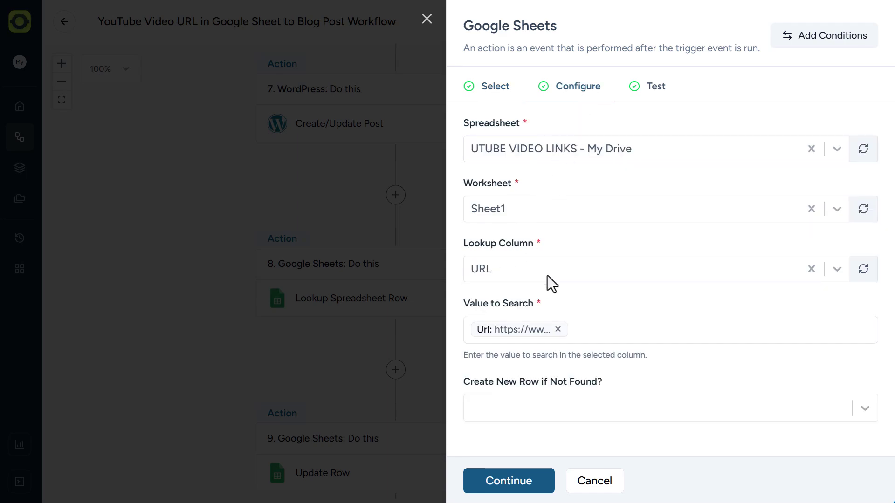
click(597, 329)
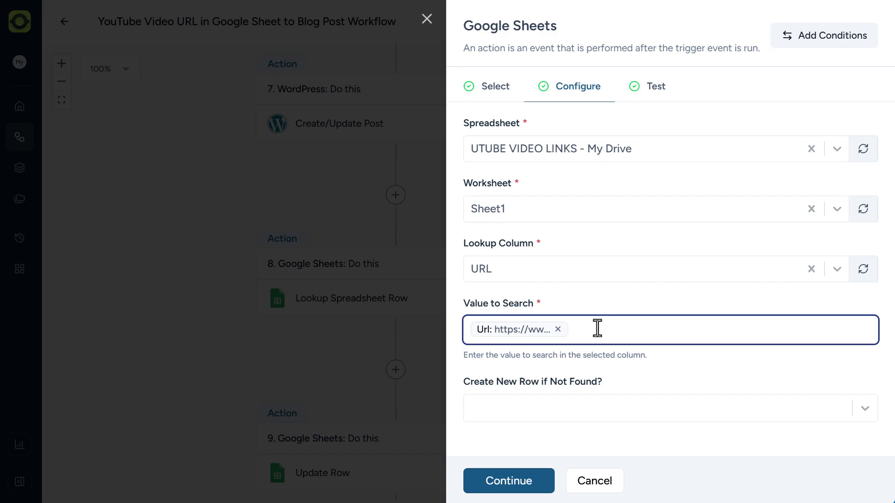
text(@)
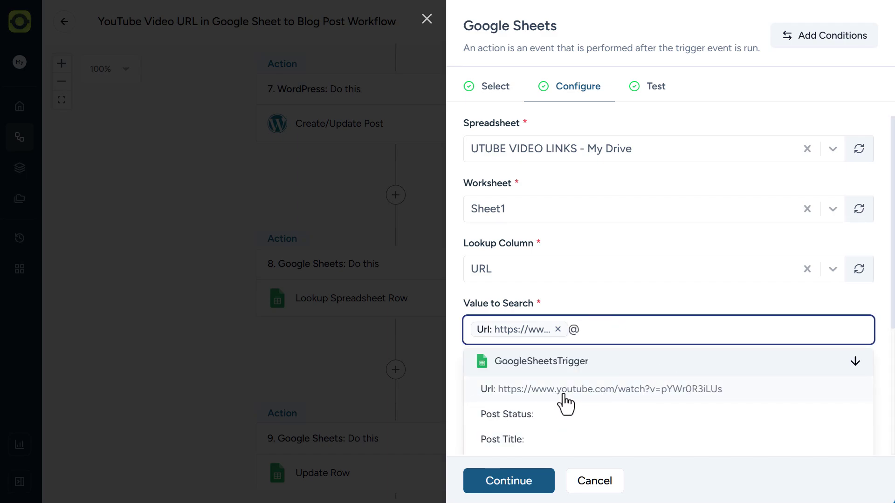
double_click(573, 330)
click(639, 311)
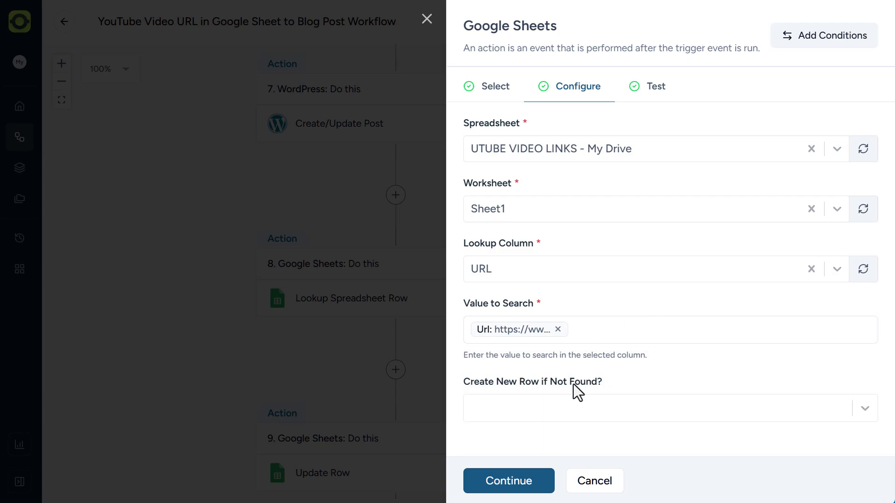
- Test the Lookup Spreadsheet Row action, check the row number in the response and save the action
click(520, 487)
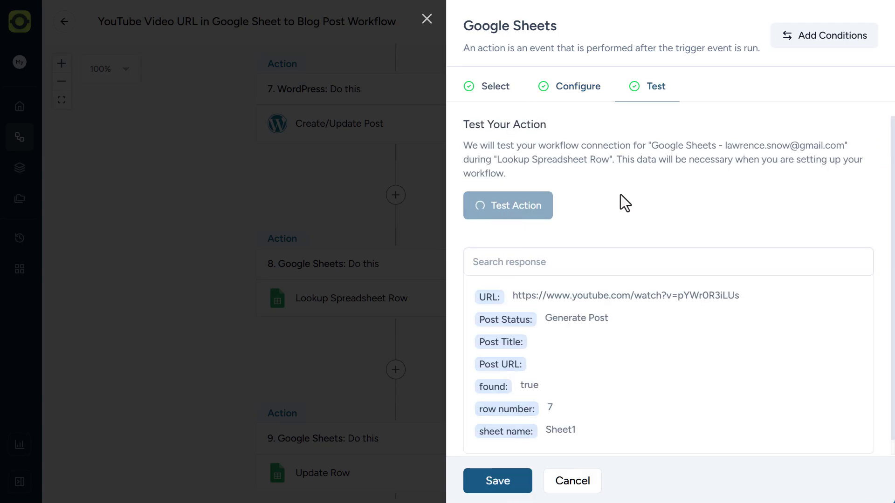
scroll(606, 326, down, 1)
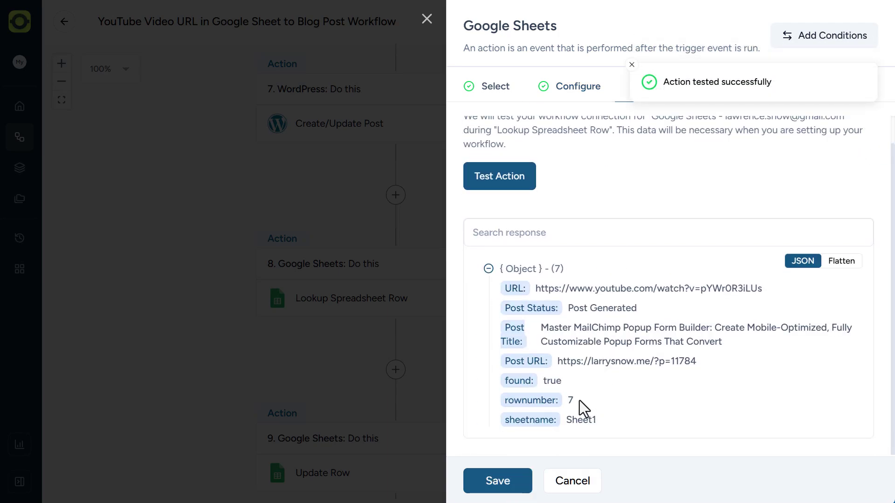
double_click(569, 401)
click(498, 481)
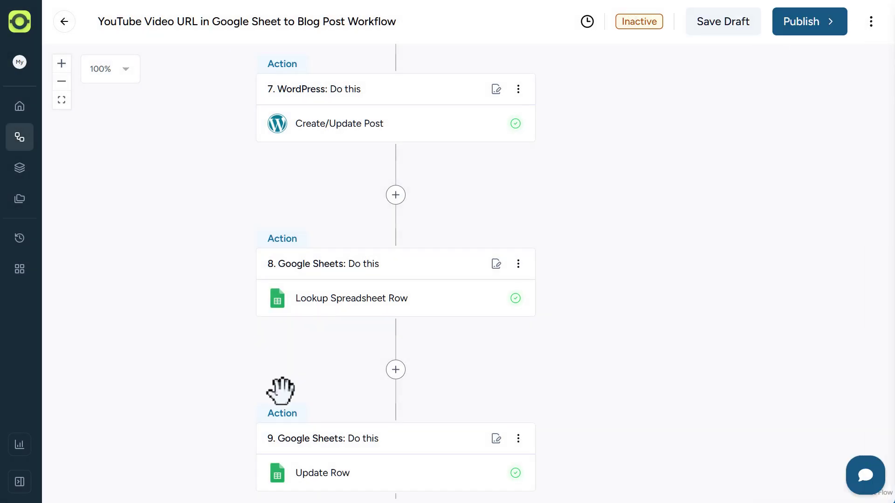
- Remap the Update Row action's Row Number to the Row Number from the Lookup Spreadsheet Row result, removing the original mapping
drag(324, 389, 317, 192)
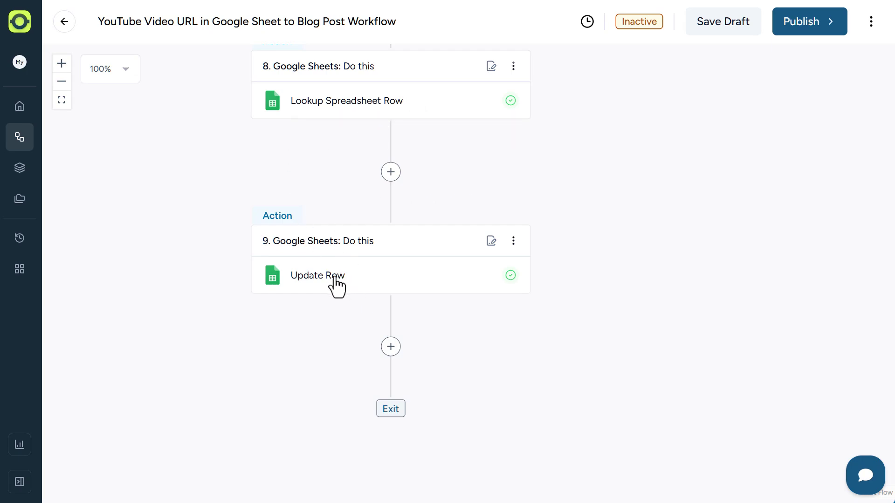
click(334, 279)
click(575, 92)
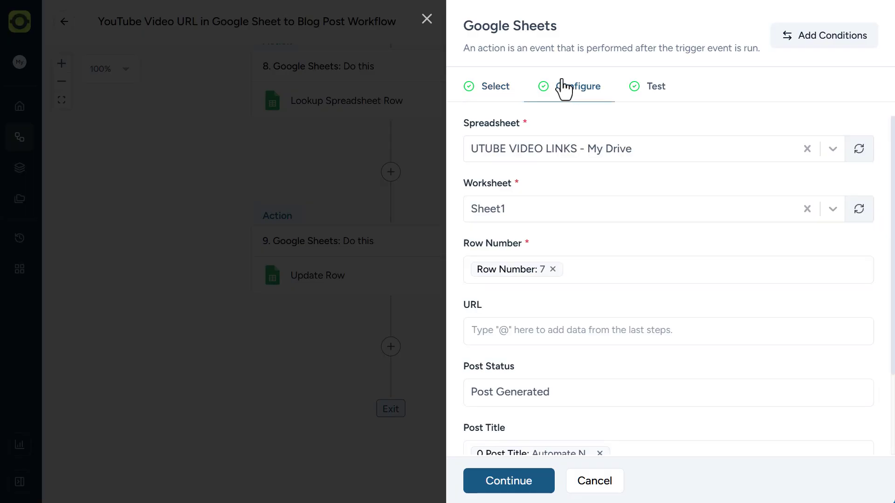
scroll(633, 207, down, 1)
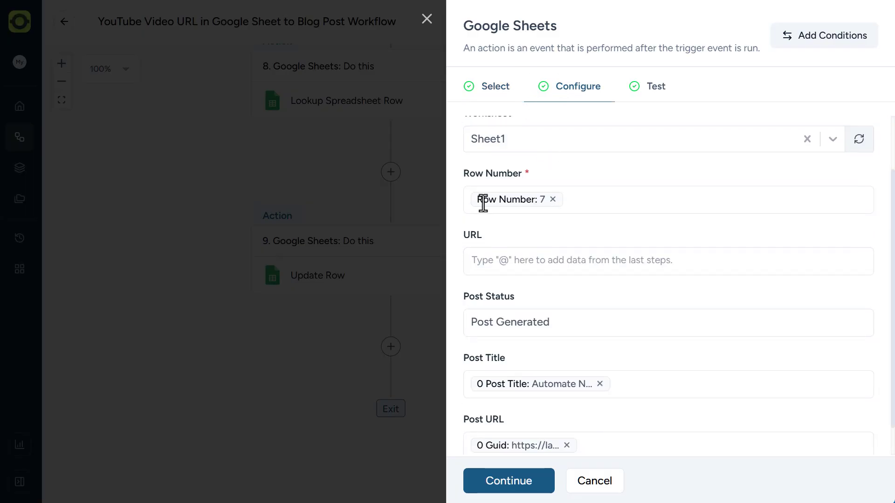
click(585, 199)
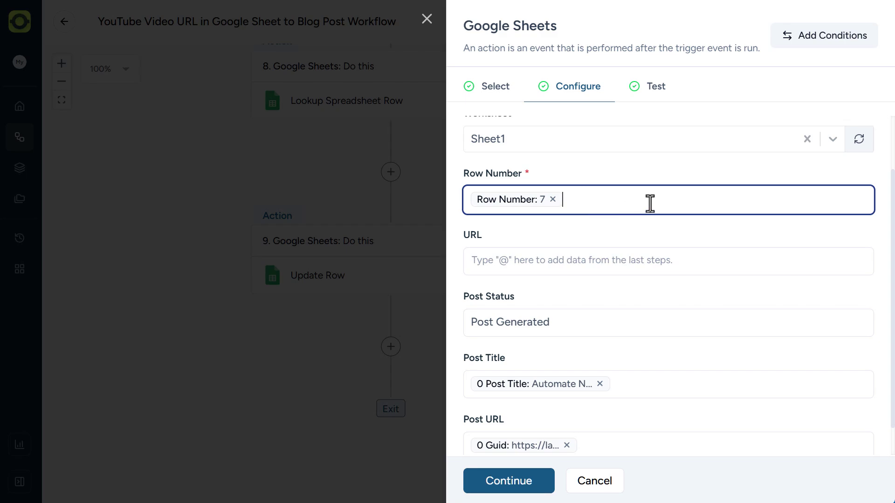
text(@)
scroll(775, 362, down, 3)
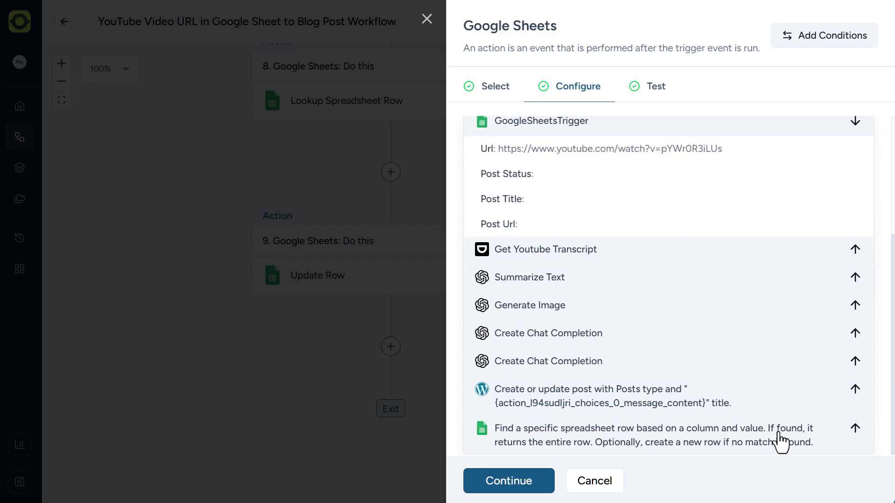
click(856, 433)
scroll(802, 390, down, 3)
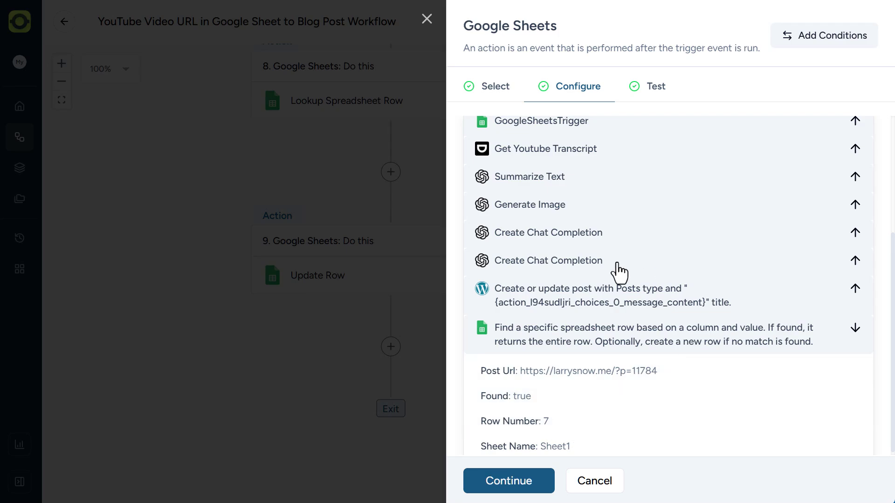
click(535, 423)
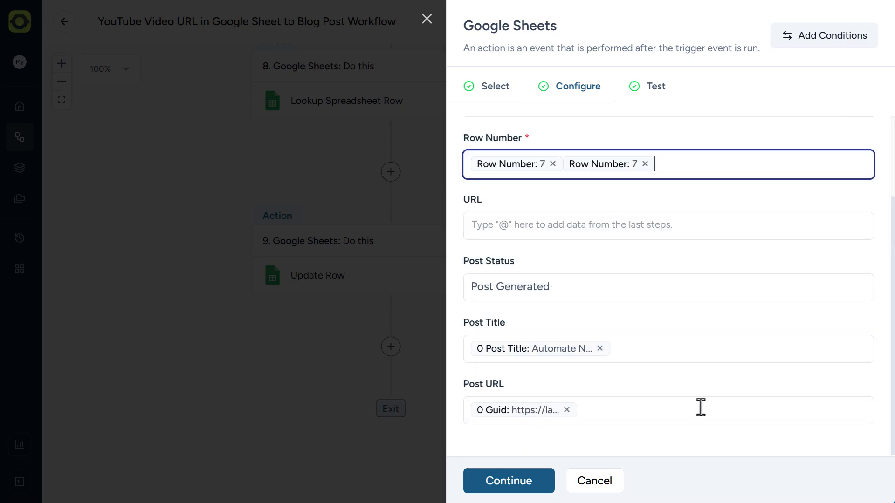
click(553, 164)
scroll(643, 196, up, 2)
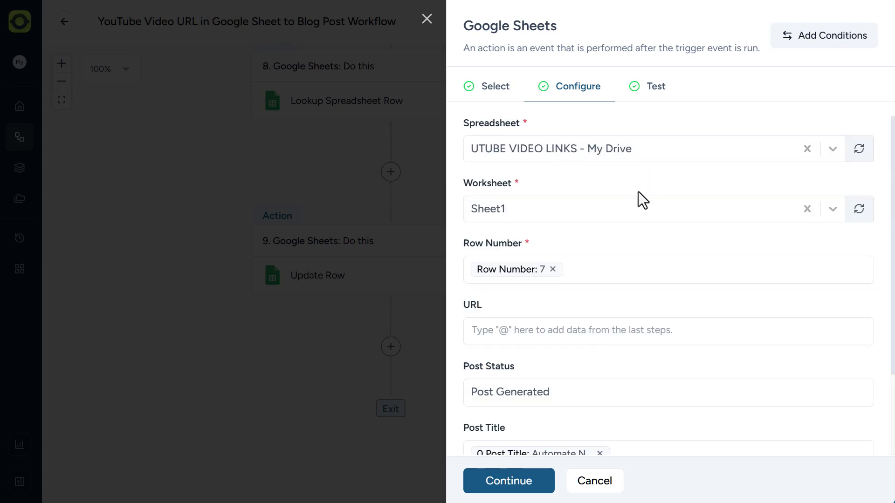
- Review the Update Row action's Post Status, Post Title and Post URL values and compare the status with the dropdown options in the Google Sheet
scroll(672, 209, down, 2)
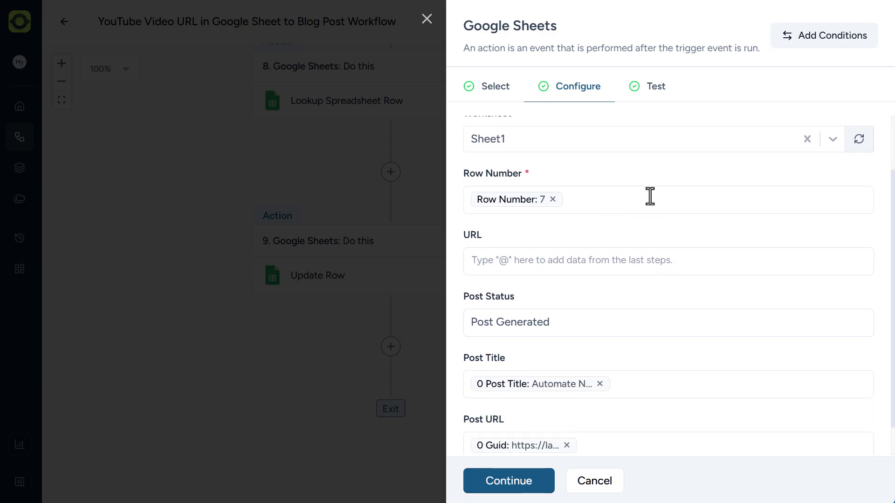
scroll(650, 196, down, 1)
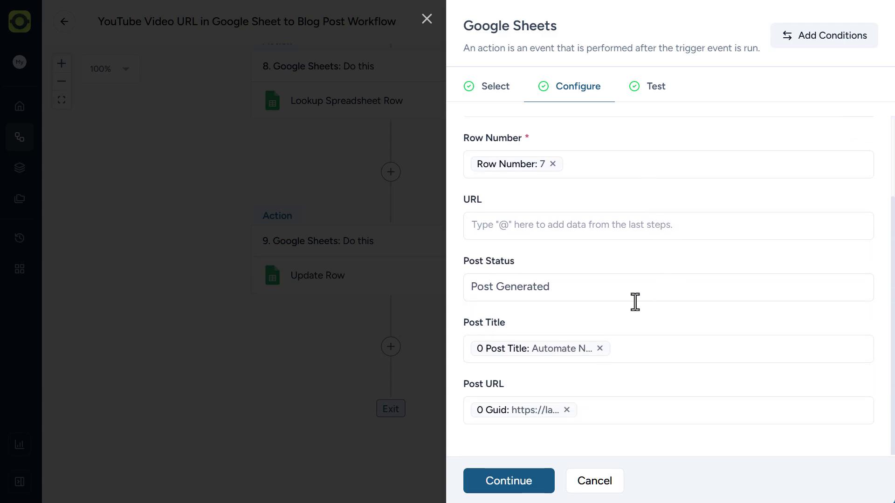
drag(589, 292, 463, 285)
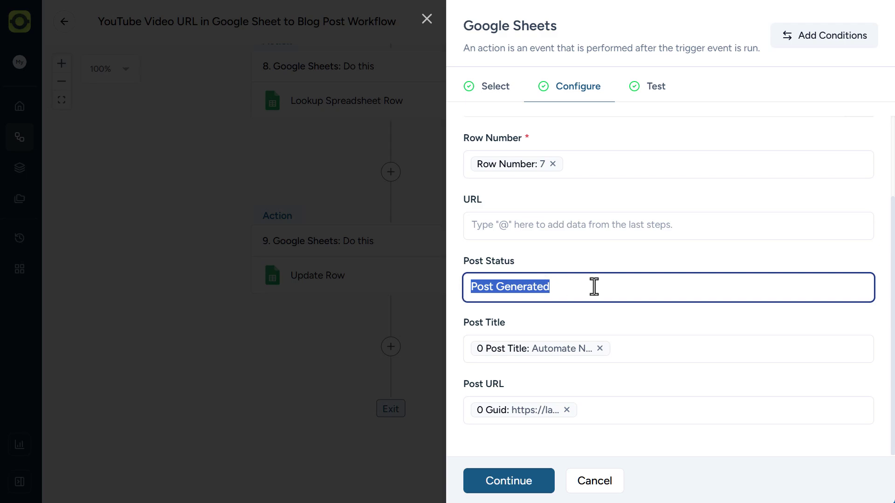
key(ctrl+Tab)
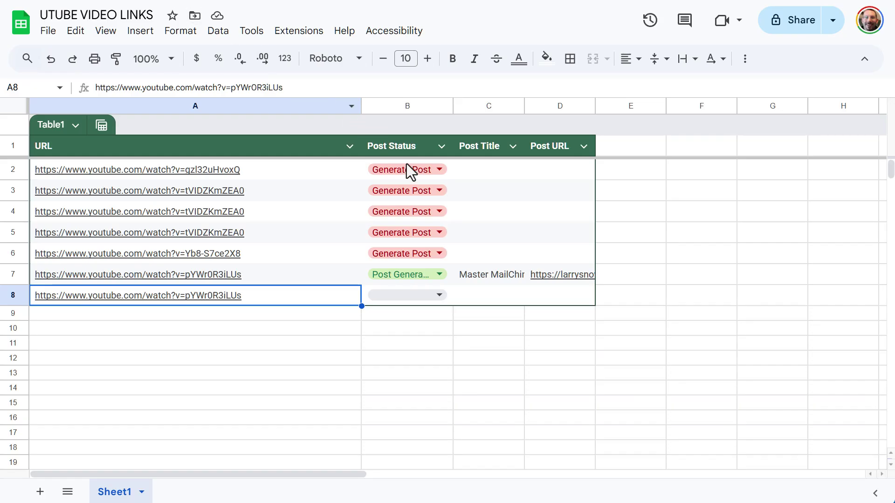
click(441, 275)
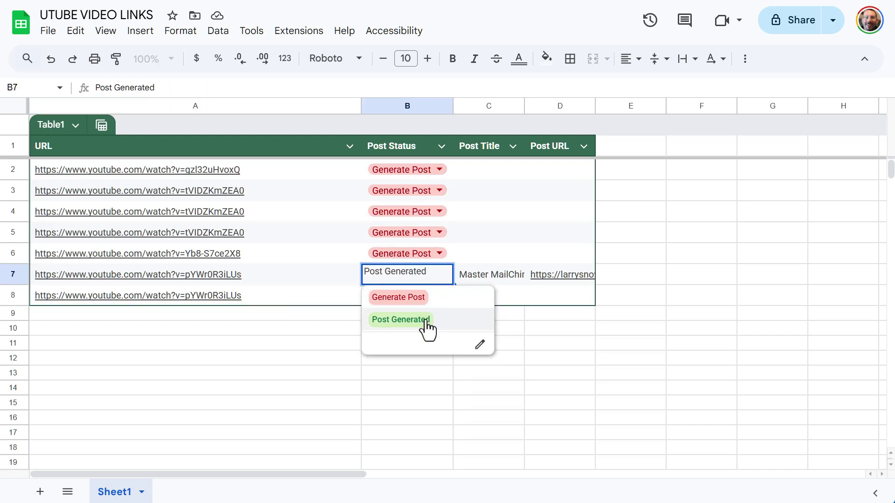
click(506, 237)
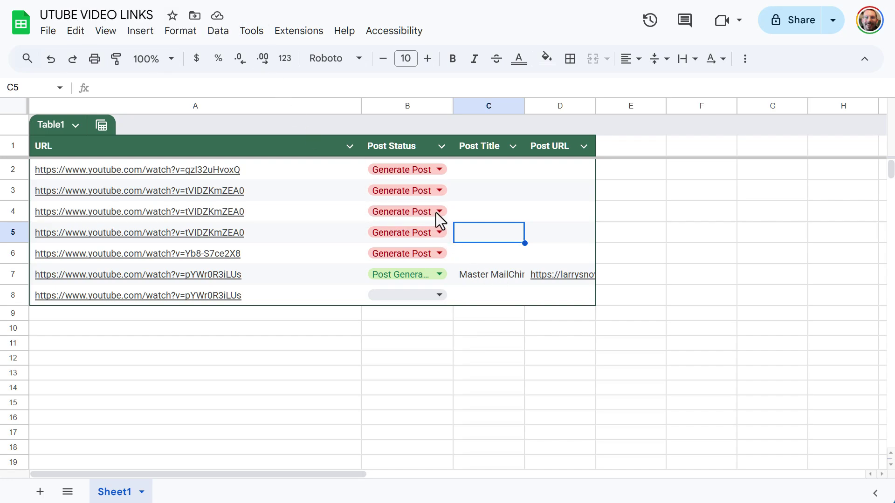
key(ctrl+Tab)
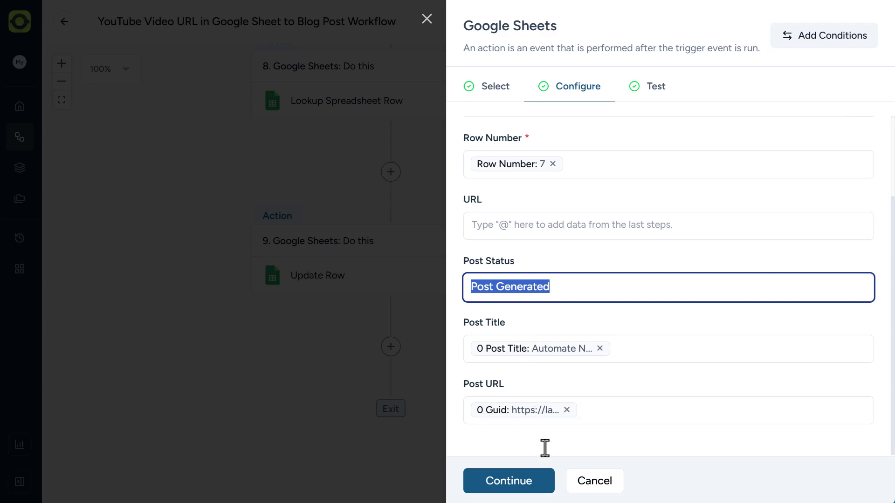
- Test and save the Update Row action, and publish the workflow
click(539, 485)
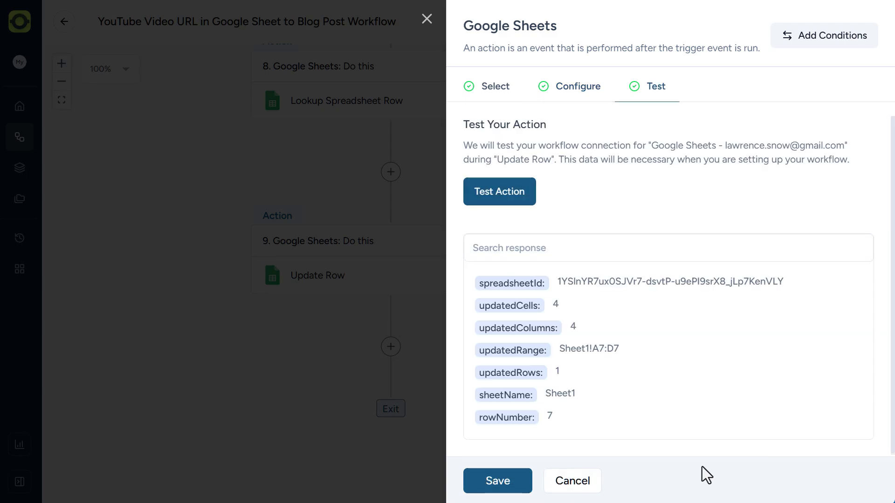
click(513, 482)
scroll(593, 314, up, 2)
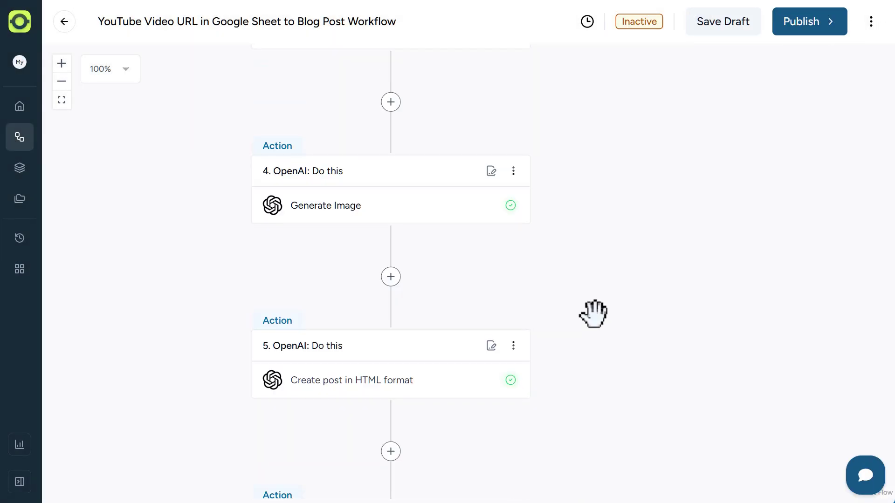
scroll(593, 314, up, 5)
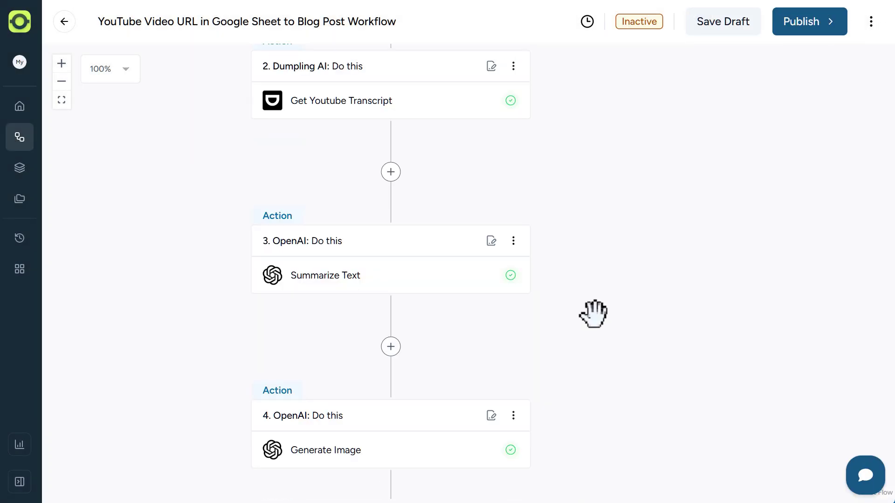
scroll(593, 314, up, 10)
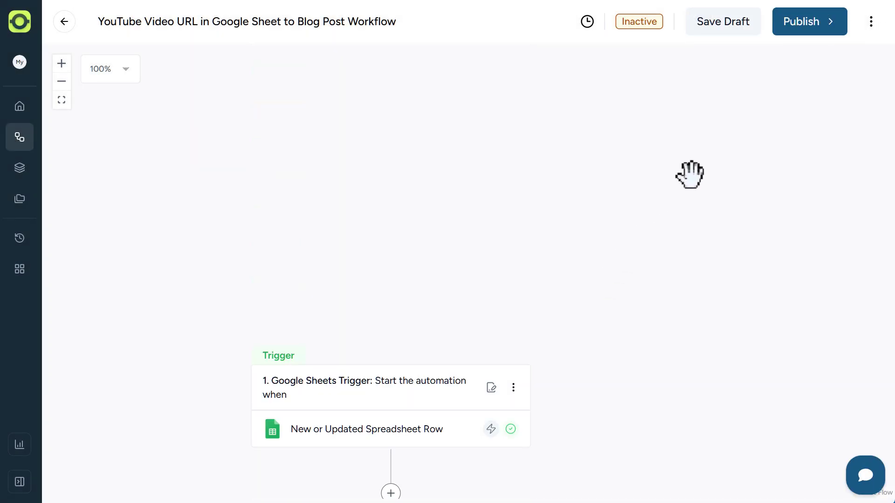
click(811, 23)
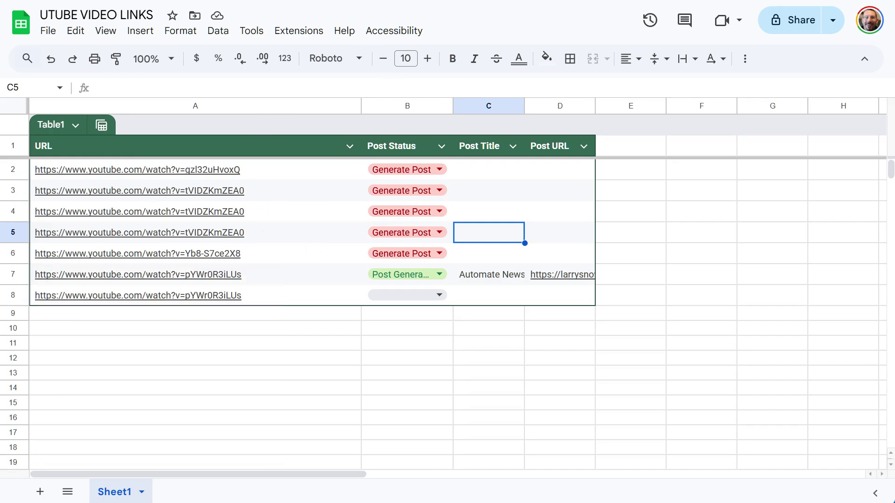
- Switch to the WordPress site to view the generated post about automating newsletters
click(307, 7)
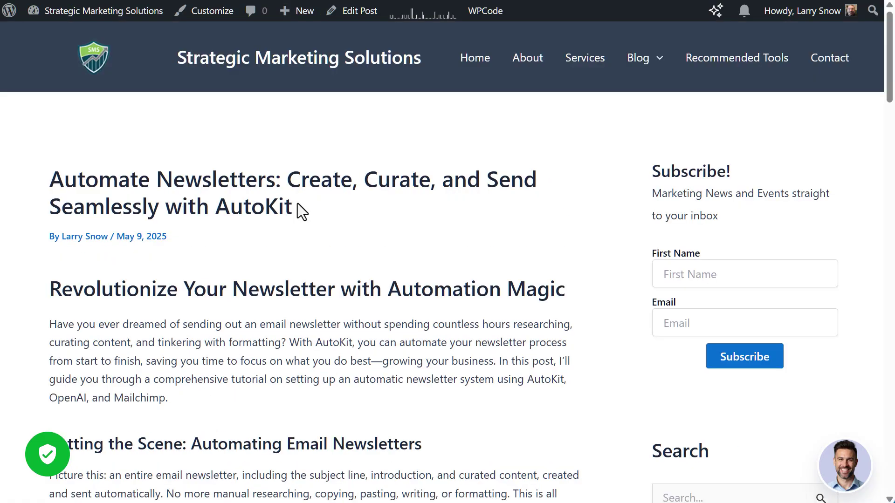